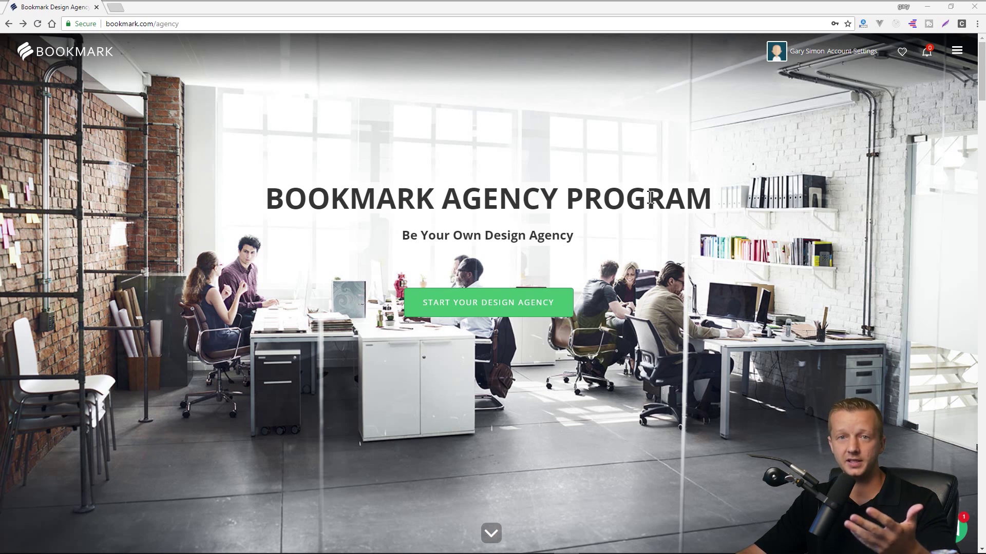
Scroll the agency page down to the 'Showcase multiple websites effortlessly' coffee-shop examples
scroll(745, 244, down, 9)
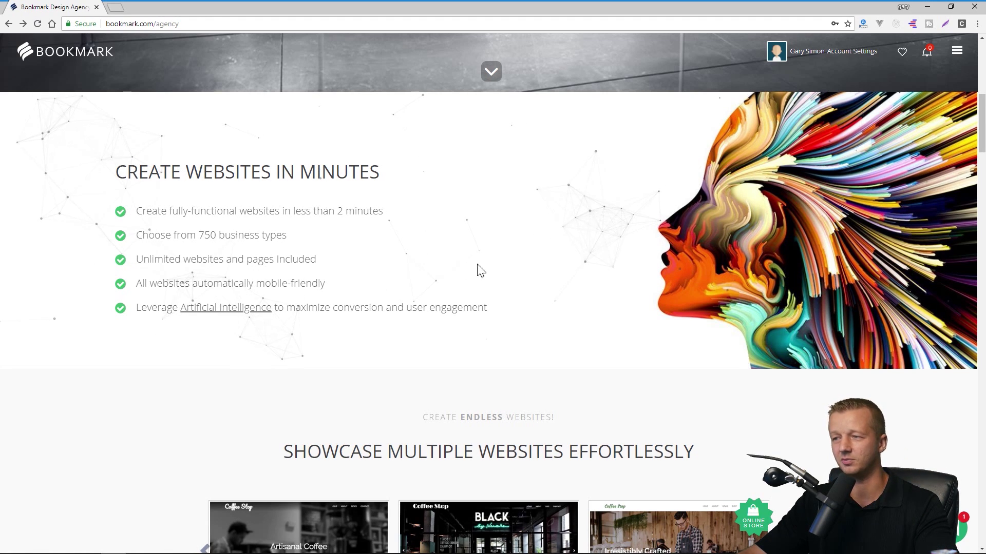
scroll(881, 379, down, 5)
scroll(850, 373, down, 1)
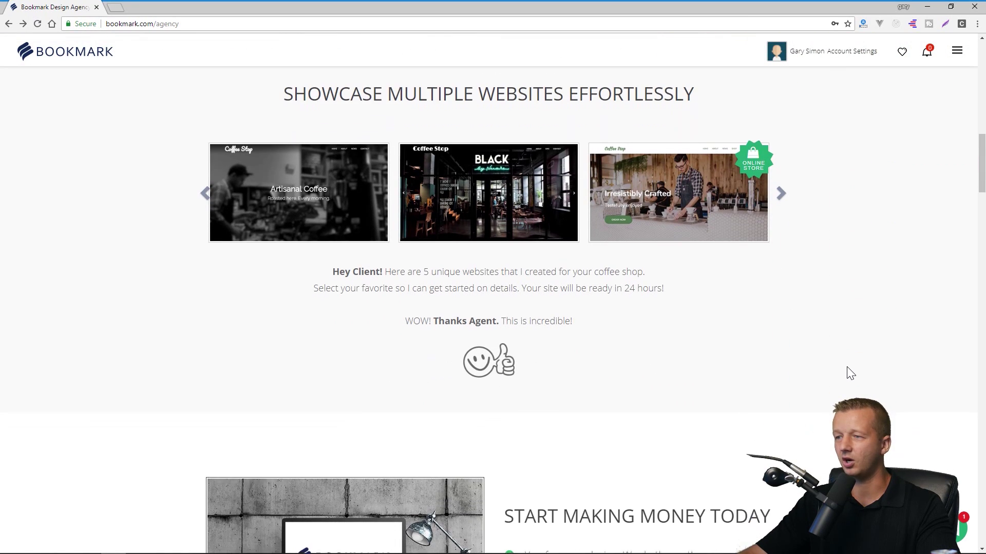
scroll(850, 374, up, 1)
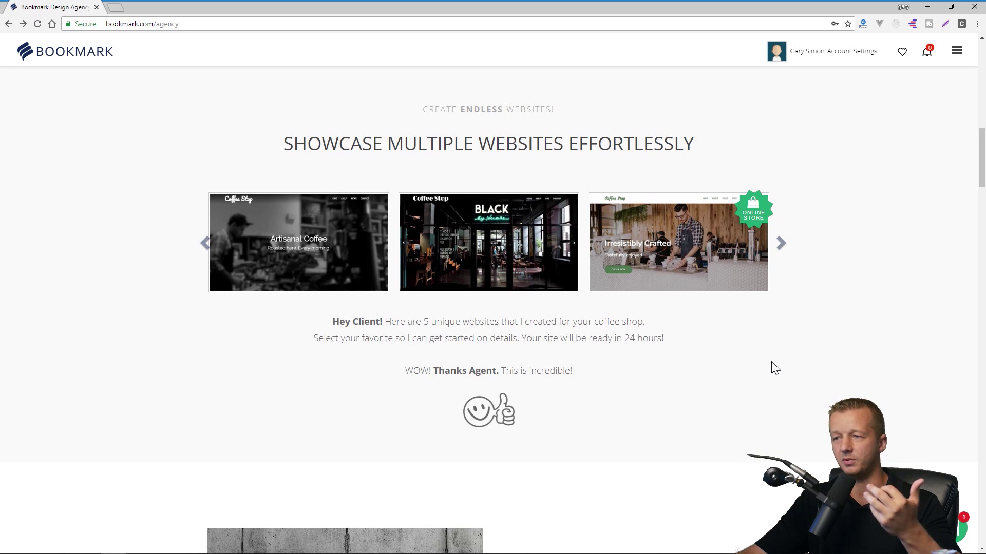
Scroll past the money-making, transparency and payout sections to the 'Bookmark is e-commerce ready' list
scroll(730, 363, down, 5)
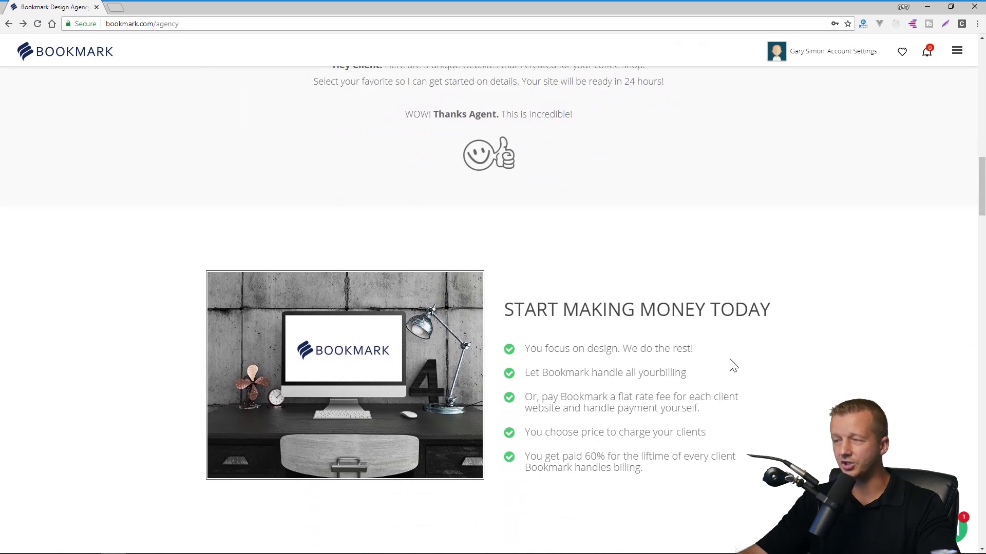
scroll(731, 365, down, 2)
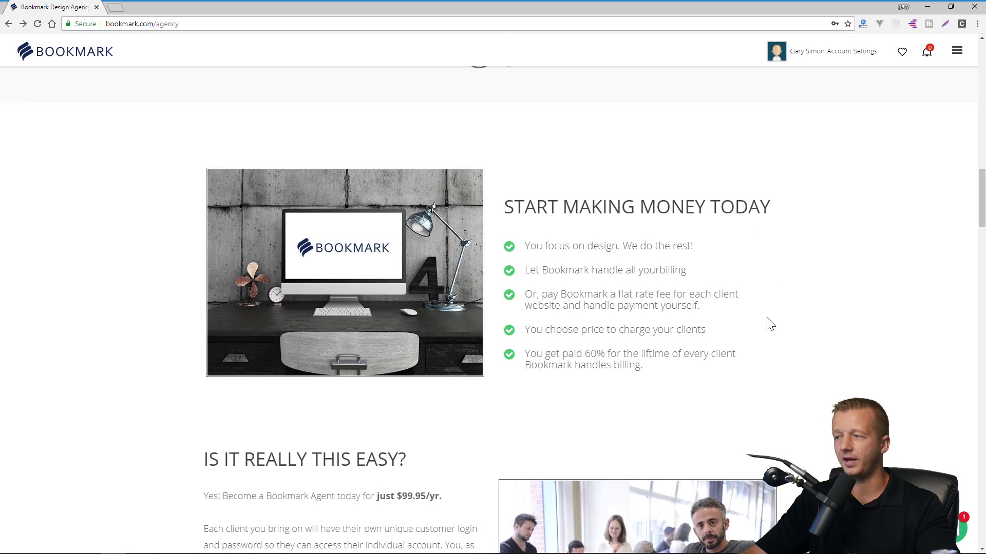
scroll(774, 315, down, 7)
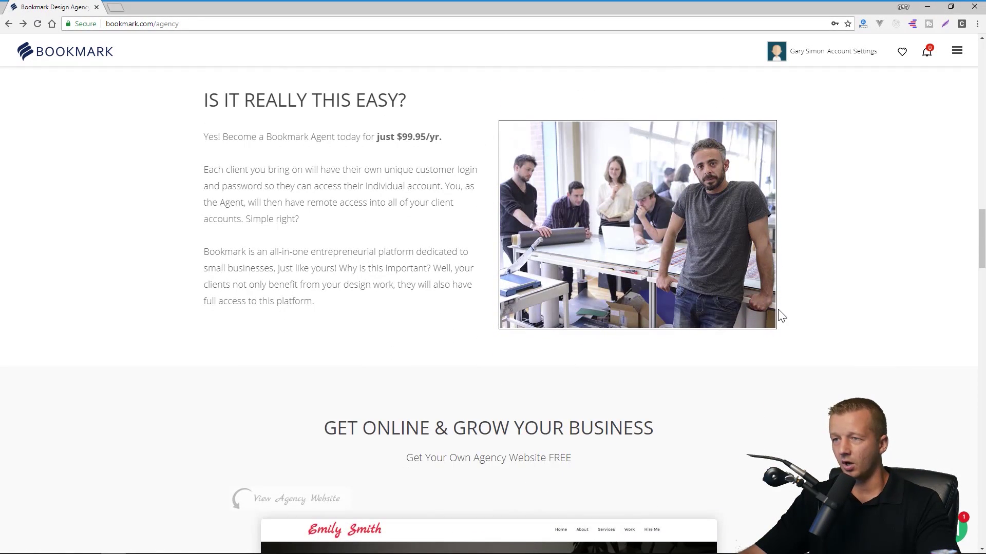
scroll(782, 316, down, 13)
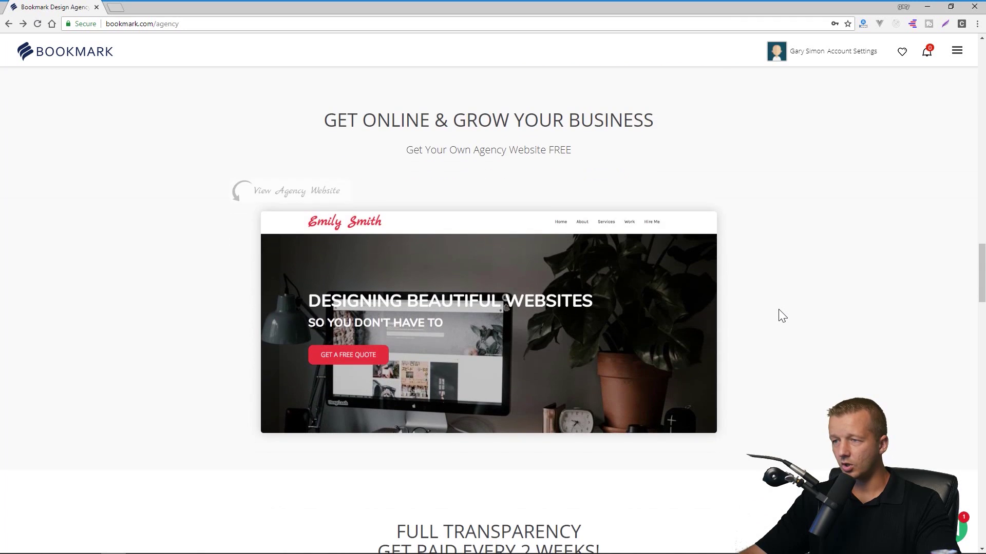
scroll(781, 315, down, 1)
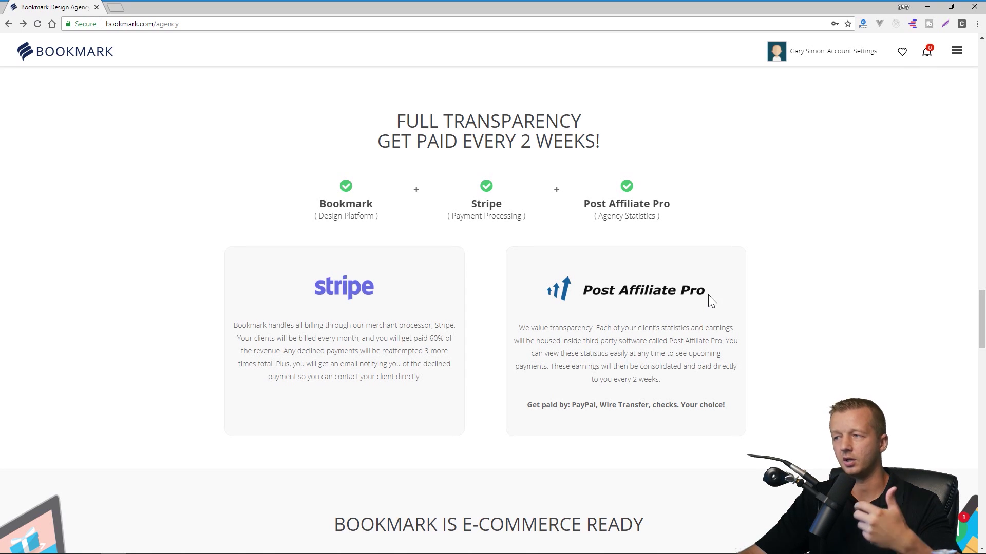
scroll(743, 290, down, 7)
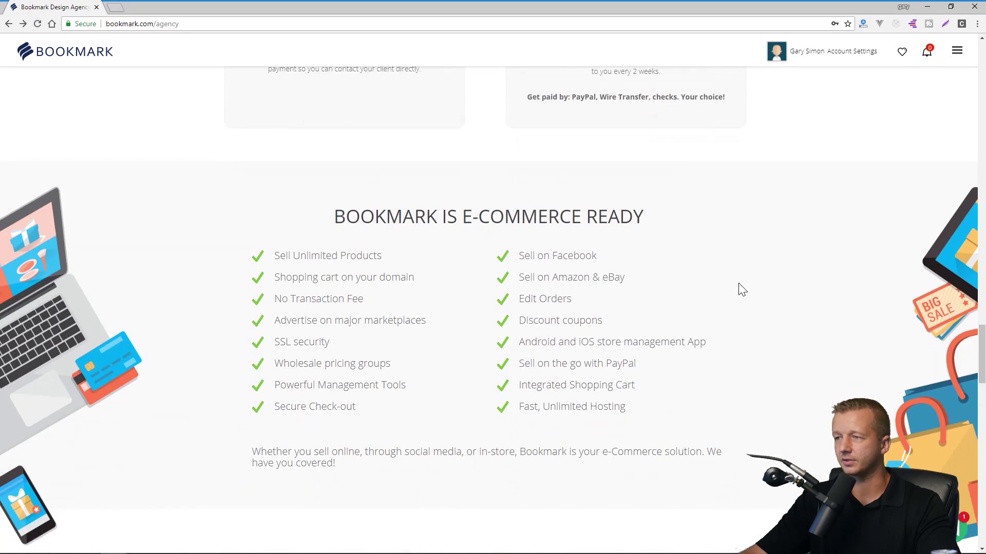
Scroll into the 'Can this get any better?' grid and highlight the NO CODING REQUIRED feature
scroll(743, 290, down, 1)
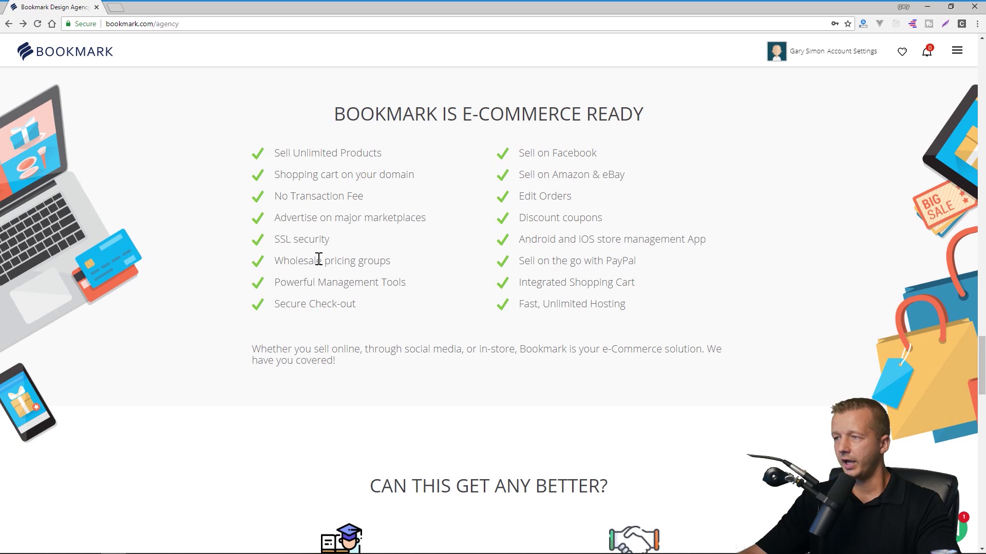
scroll(339, 259, down, 5)
scroll(198, 253, down, 3)
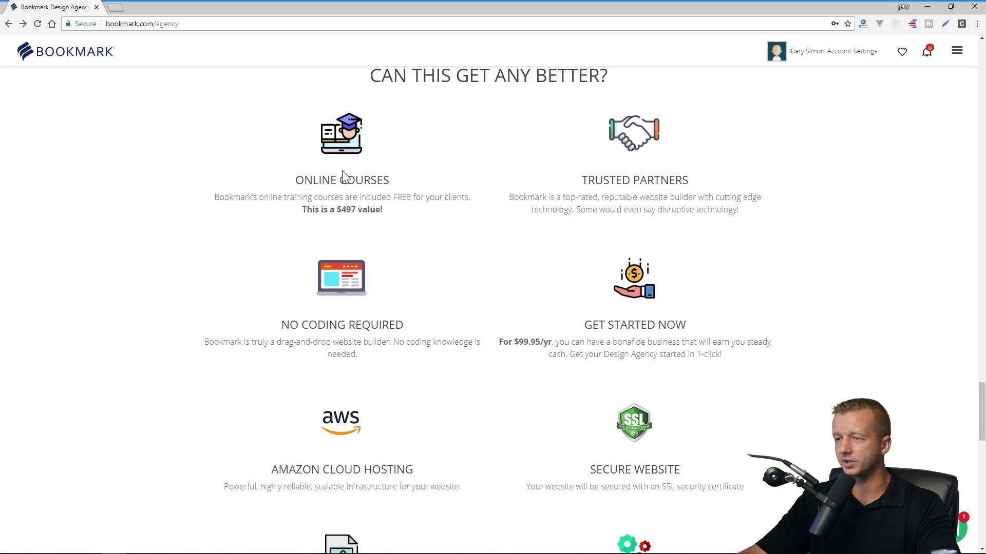
scroll(162, 277, down, 1)
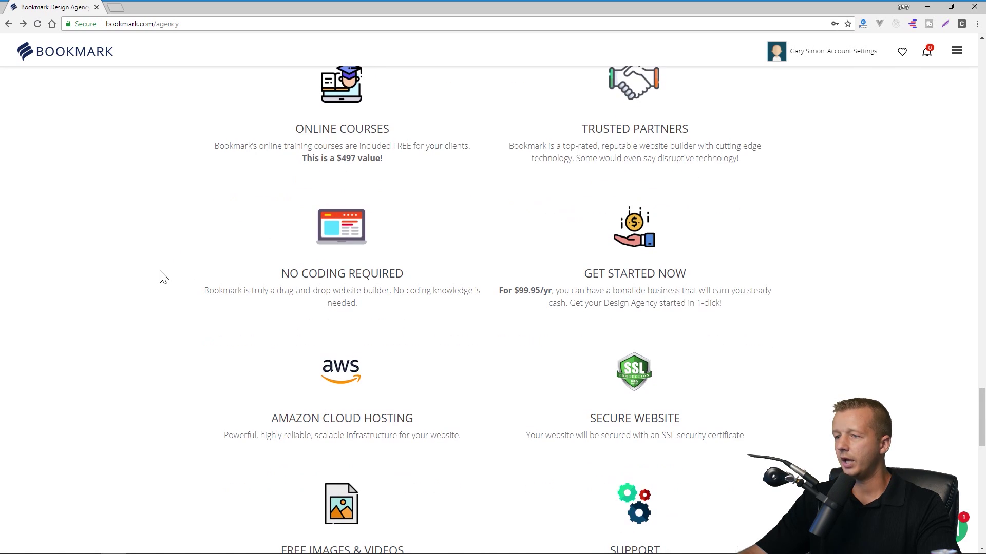
drag(280, 274, 417, 295)
click(417, 295)
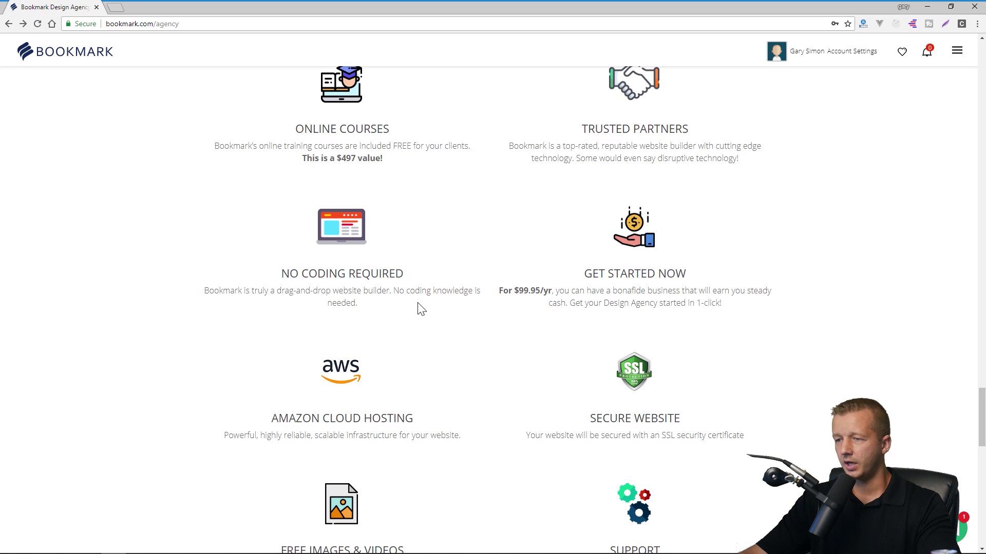
Highlight the AMAZON CLOUD HOSTING feature and scroll on to the $99.95/yr pricing list
scroll(420, 309, down, 4)
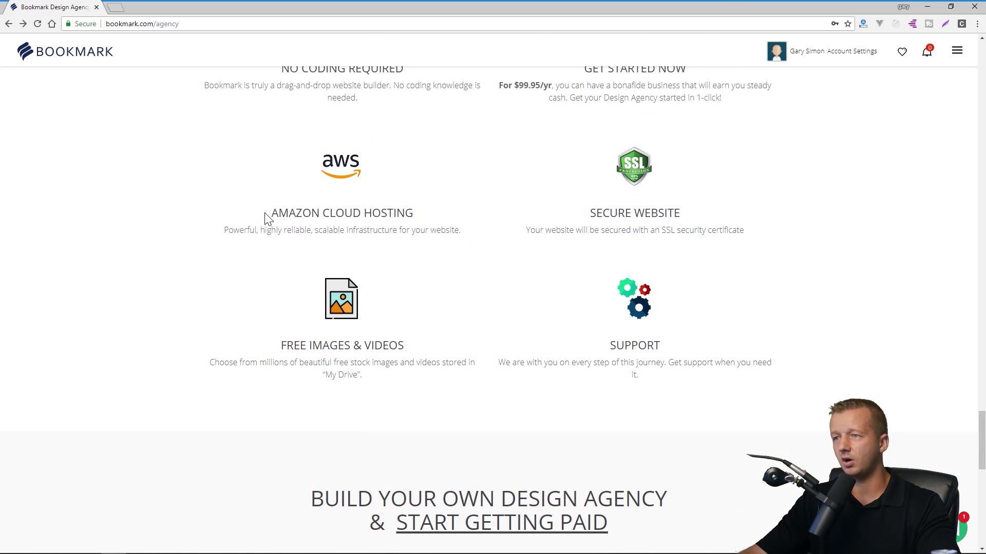
drag(267, 219, 418, 215)
click(418, 214)
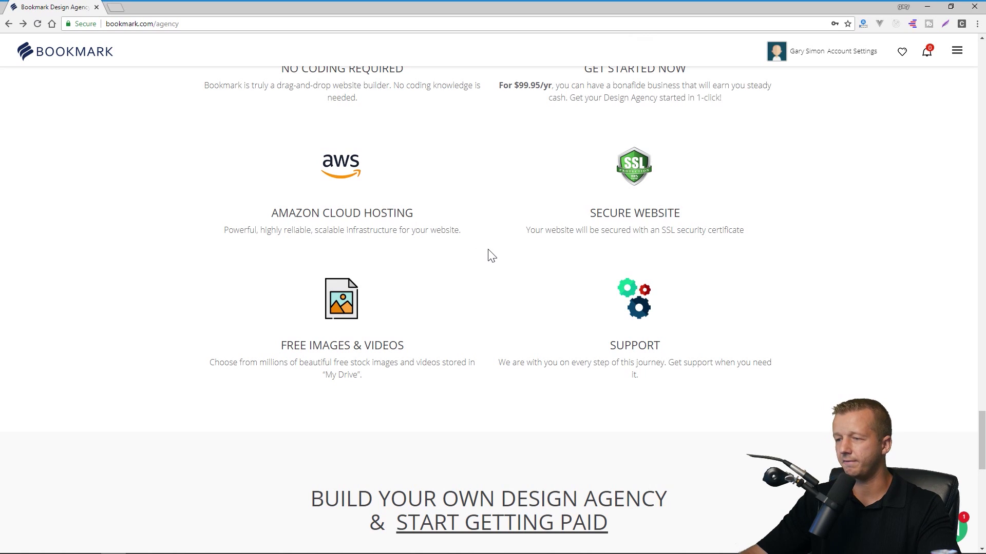
scroll(514, 255, down, 7)
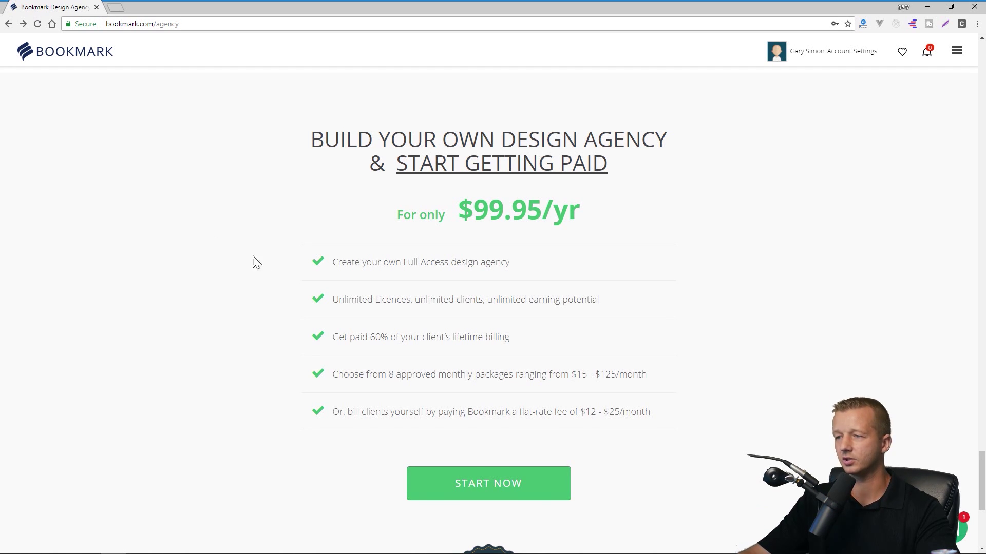
Review the two billing options and start the $99.95/yr design agency program to reach the dashboard
scroll(262, 295, down, 1)
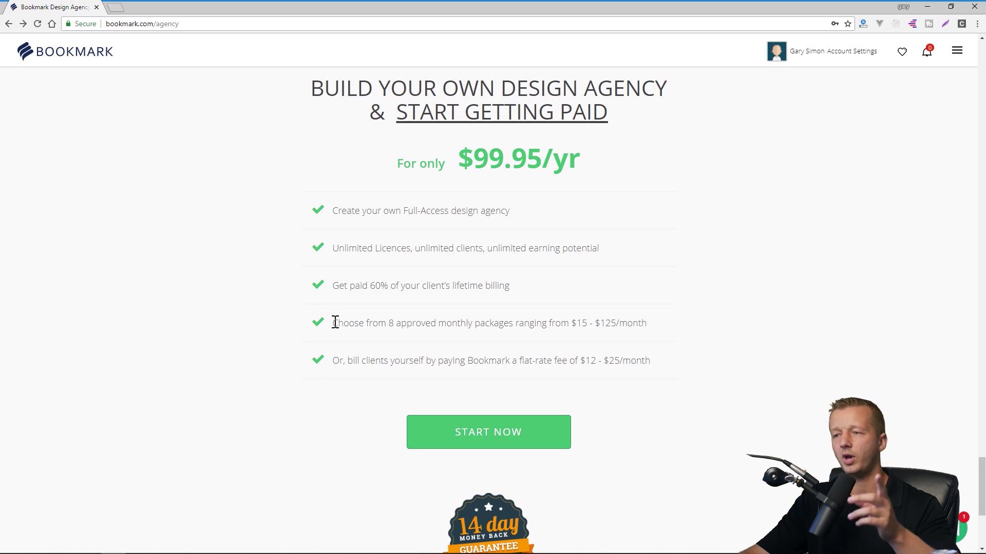
drag(333, 324, 669, 347)
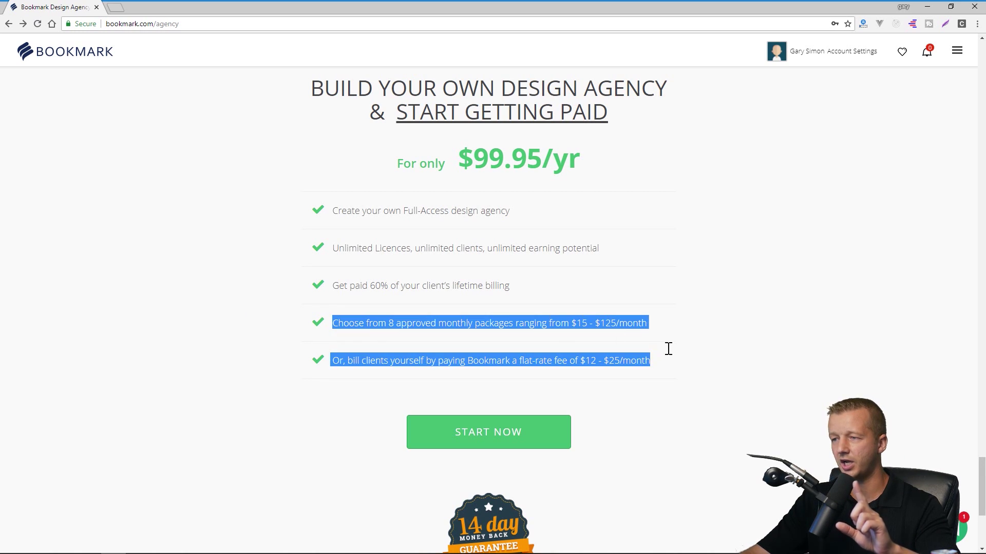
click(673, 356)
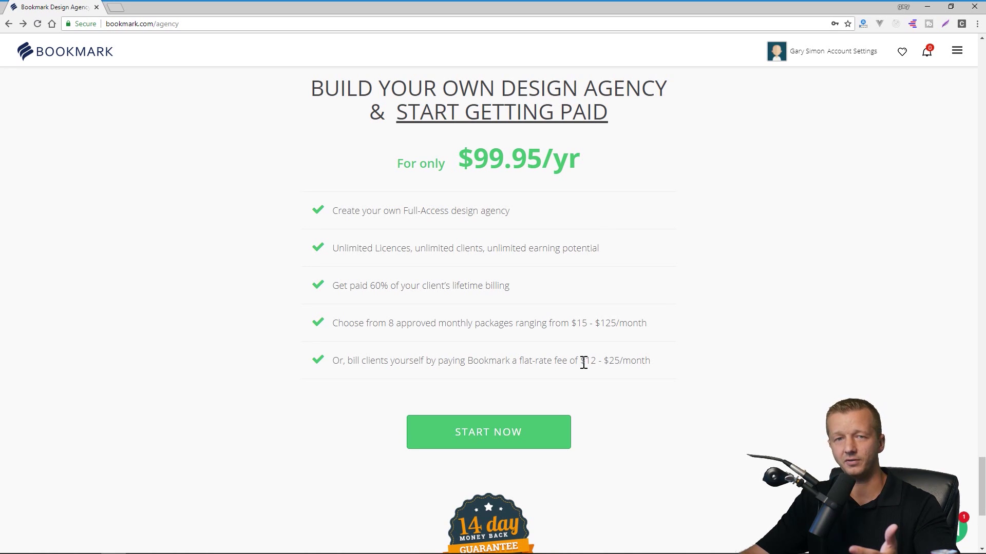
click(498, 439)
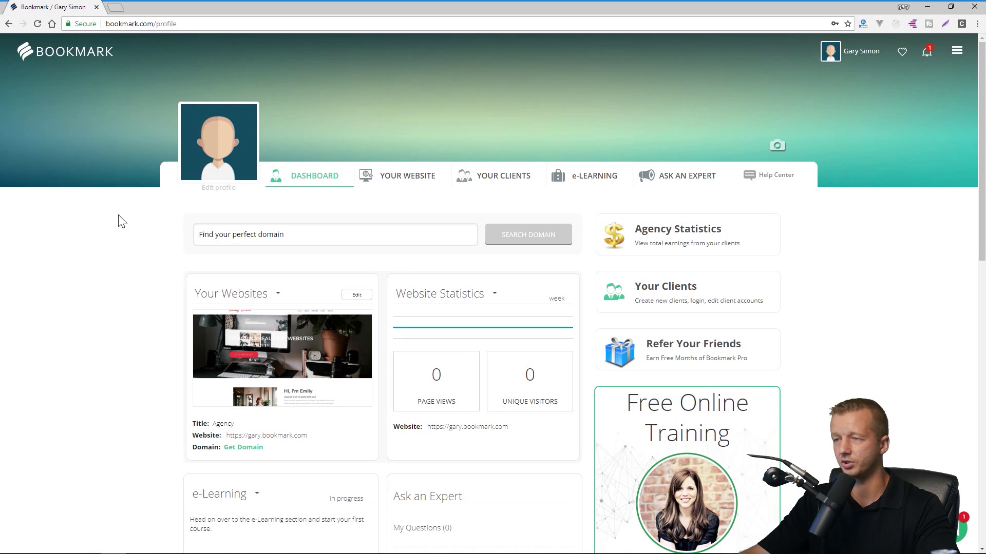
From Your Websites, open the Agency website card's options and launch it in the builder
click(399, 182)
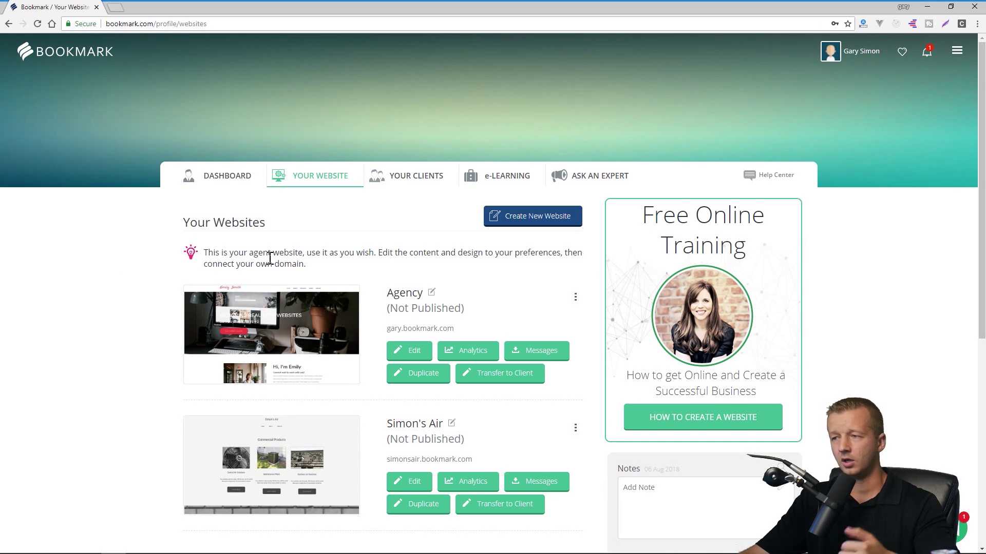
scroll(285, 315, down, 1)
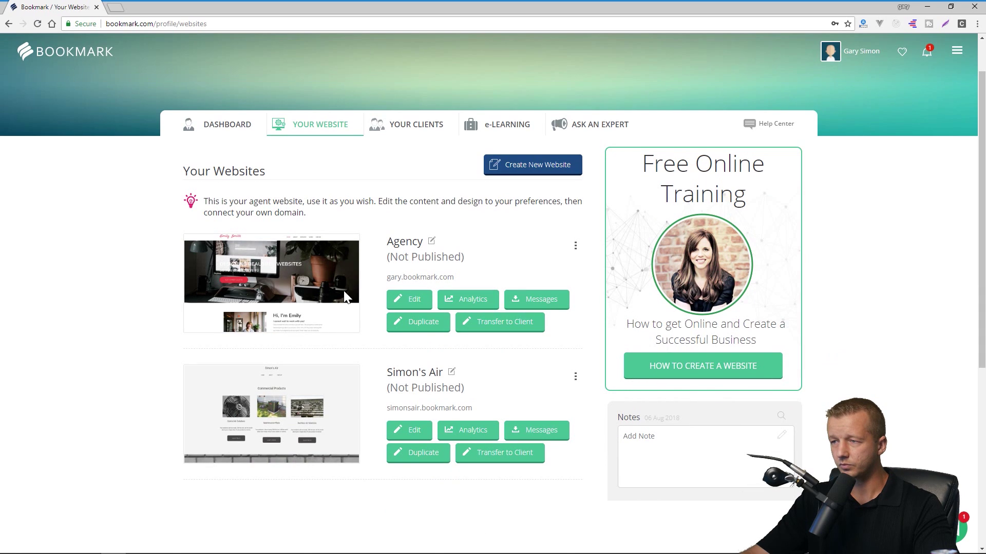
click(575, 246)
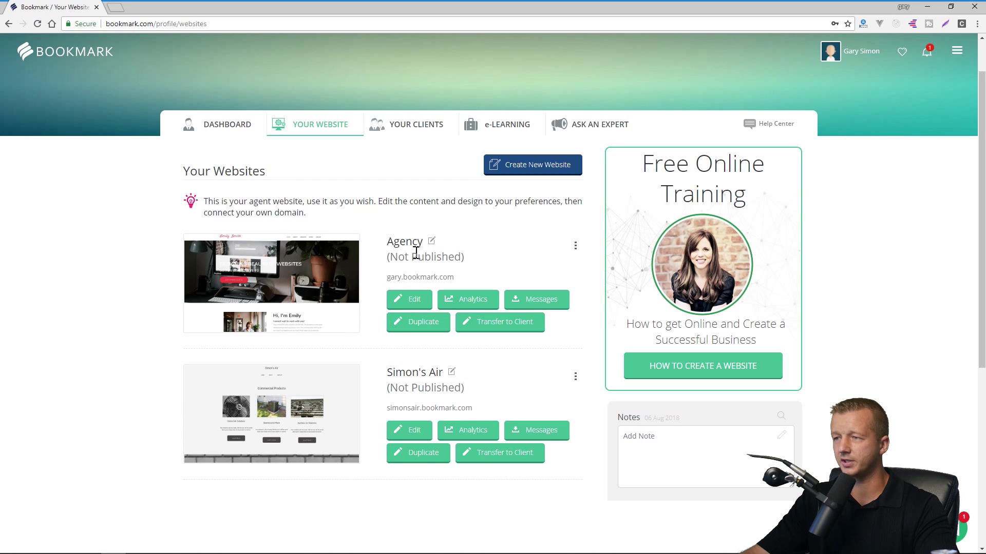
click(433, 244)
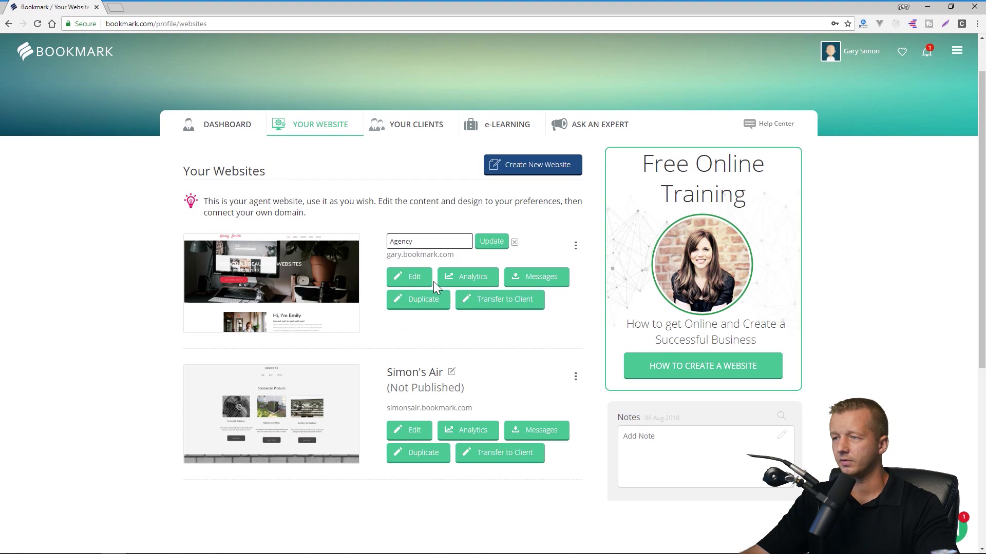
click(419, 282)
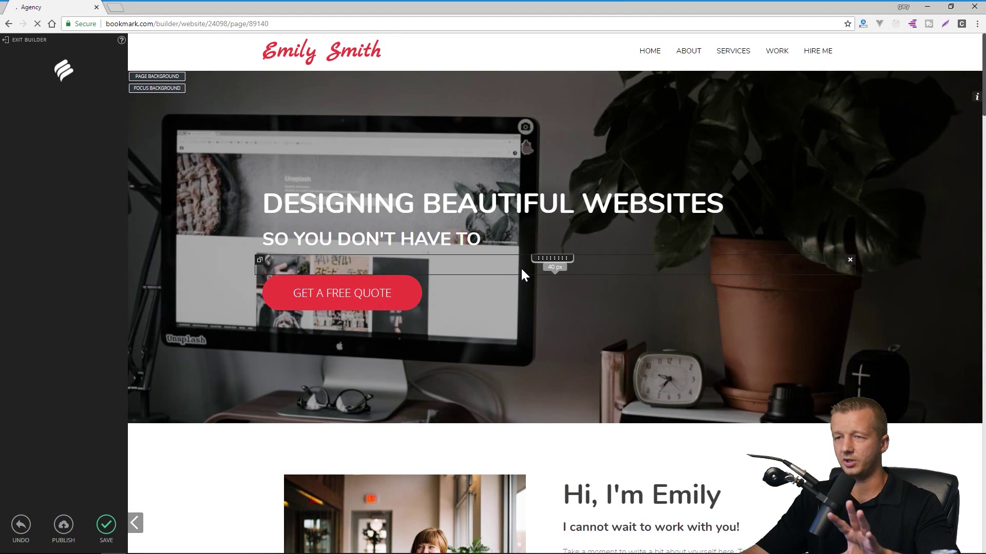
Scroll through the Agency site's Creative Services and $15/$30/$50 Pricing sections in the builder
scroll(520, 267, down, 7)
scroll(522, 271, down, 10)
scroll(522, 271, down, 12)
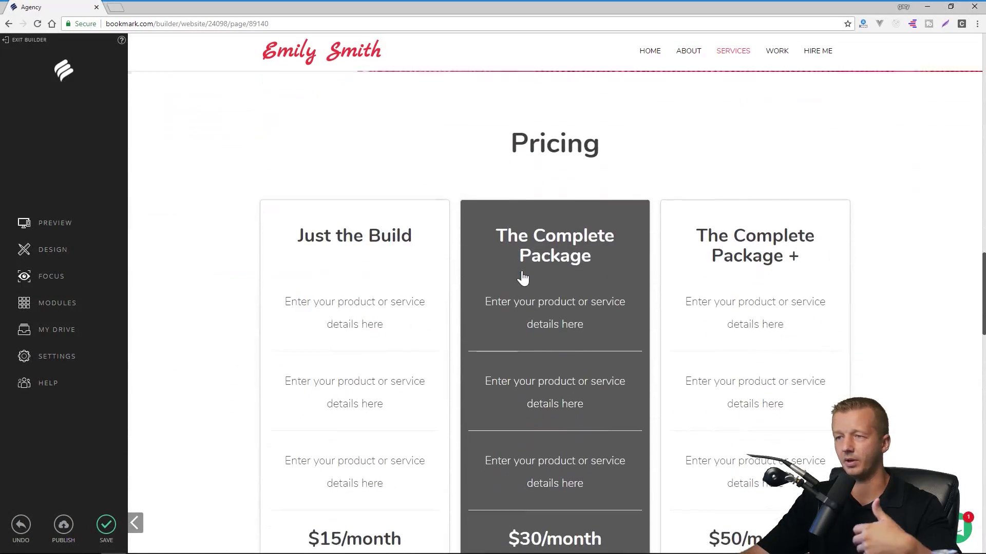
scroll(524, 274, up, 20)
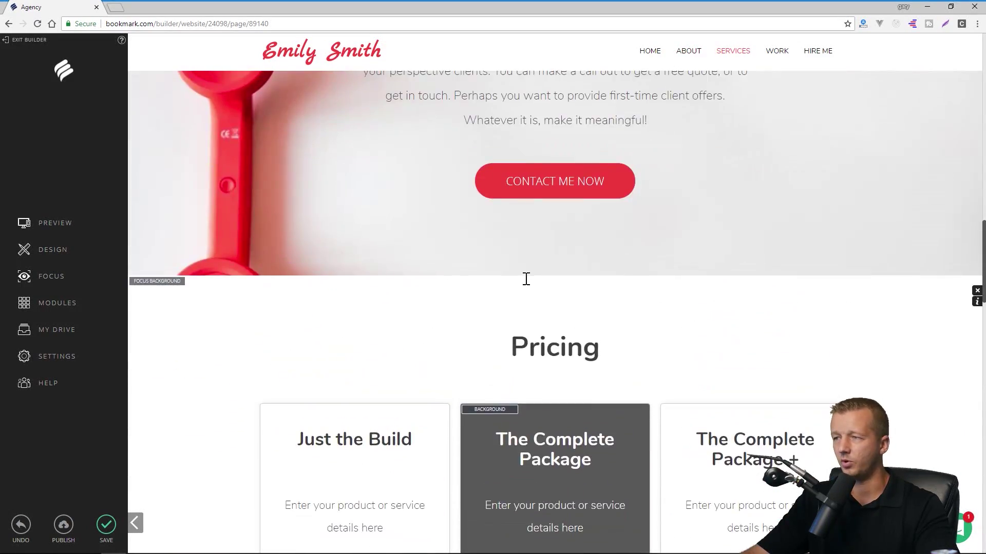
scroll(528, 285, up, 8)
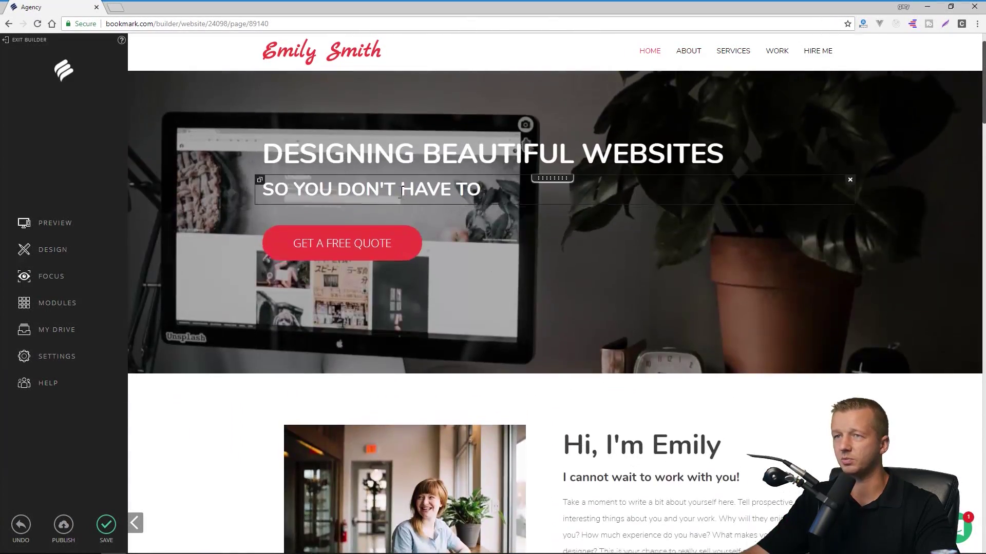
Go to Your Clients, start a new client, and fill in the client's e-mail and name
click(15, 22)
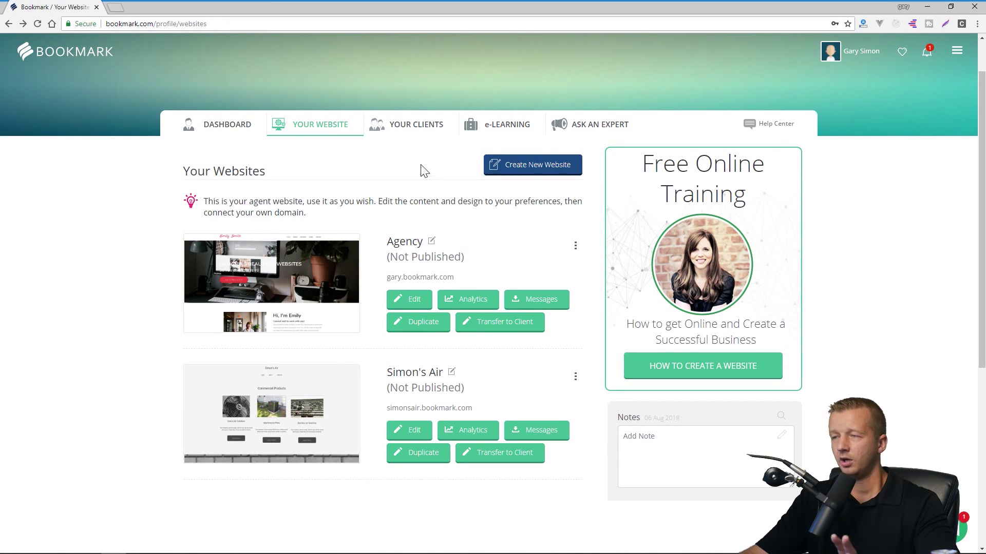
click(417, 127)
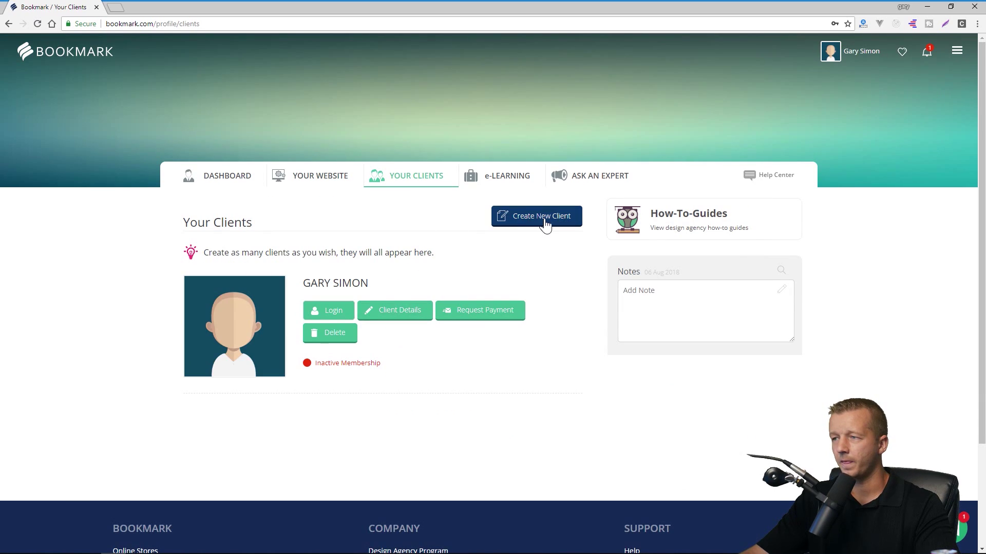
click(543, 223)
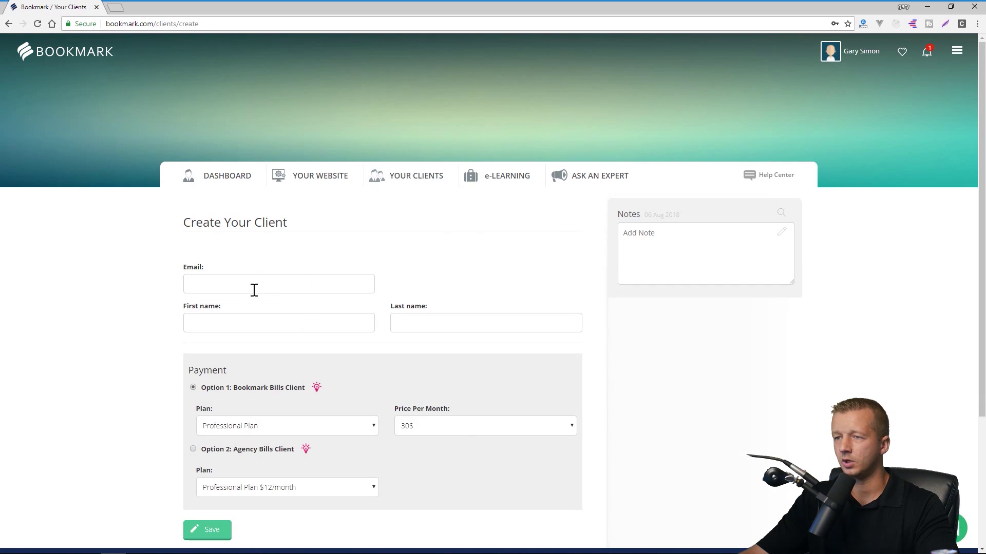
click(254, 288)
scroll(76, 293, down, 1)
scroll(76, 293, down, 1)
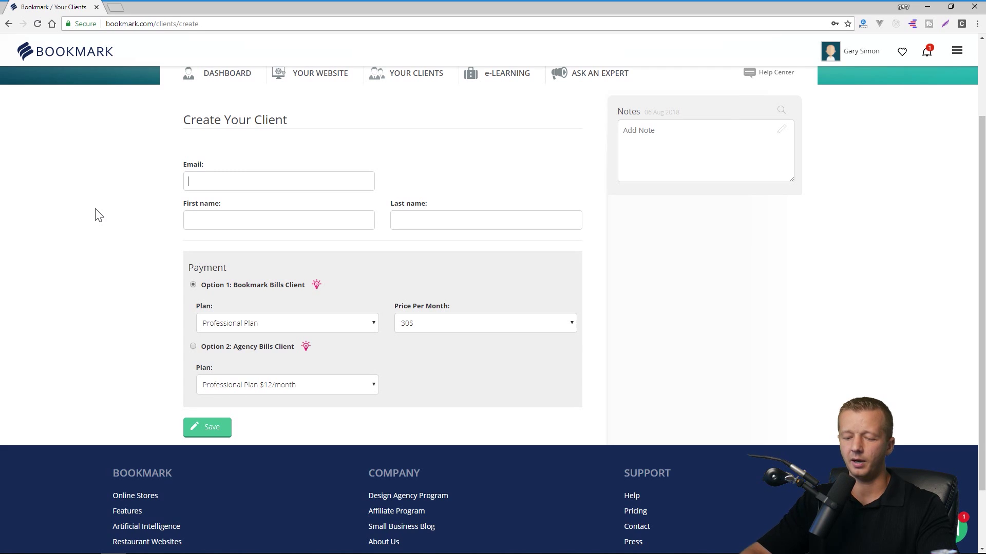
text(john@doe.com)
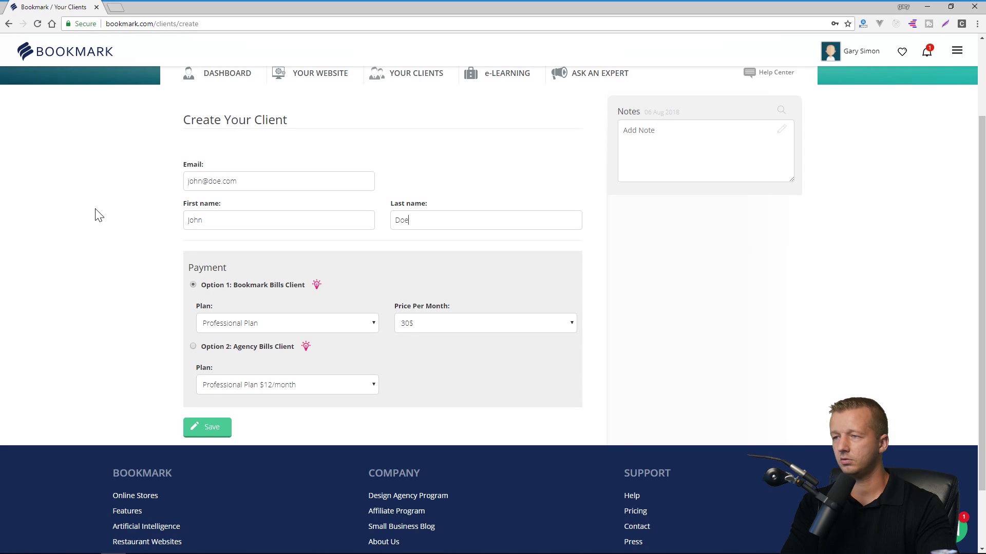
scroll(97, 215, down, 1)
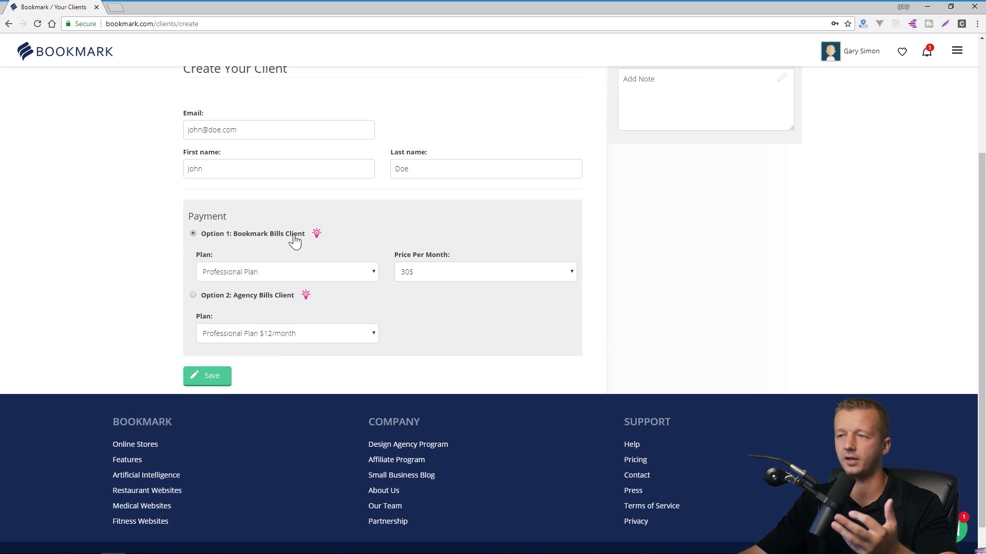
Compare the Professional and Business (E-Commerce) plans, keeping the Professional Plan at 30$ per month
click(324, 272)
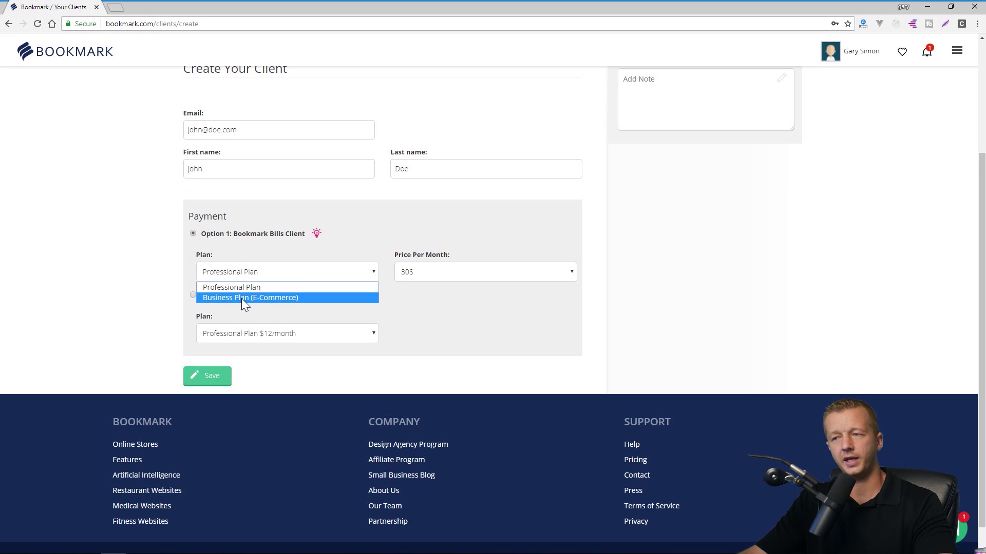
click(260, 288)
click(422, 272)
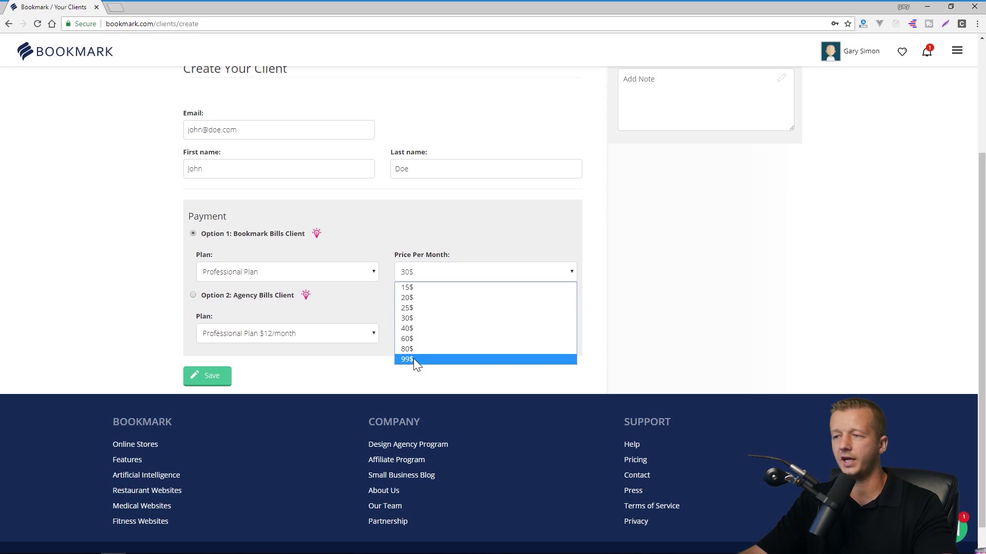
click(338, 271)
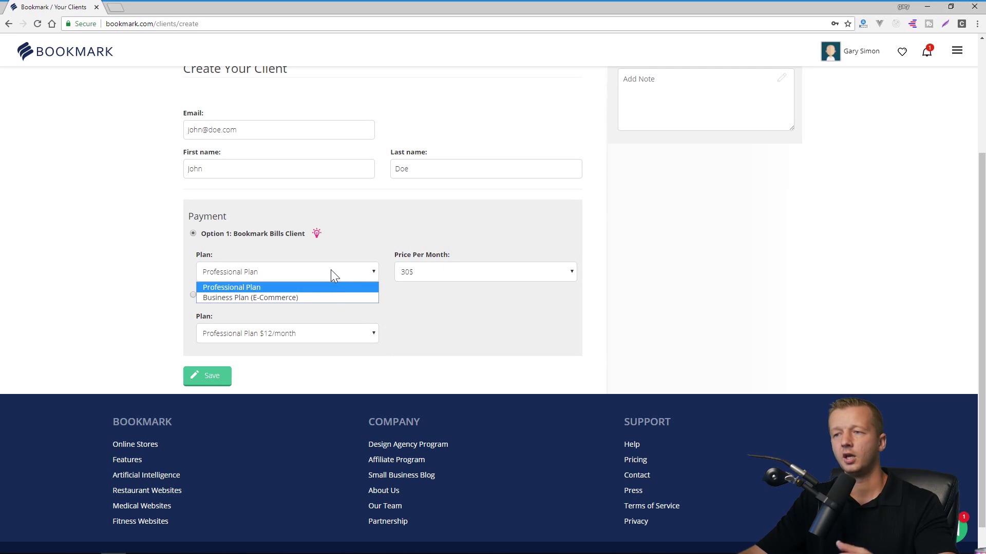
click(331, 298)
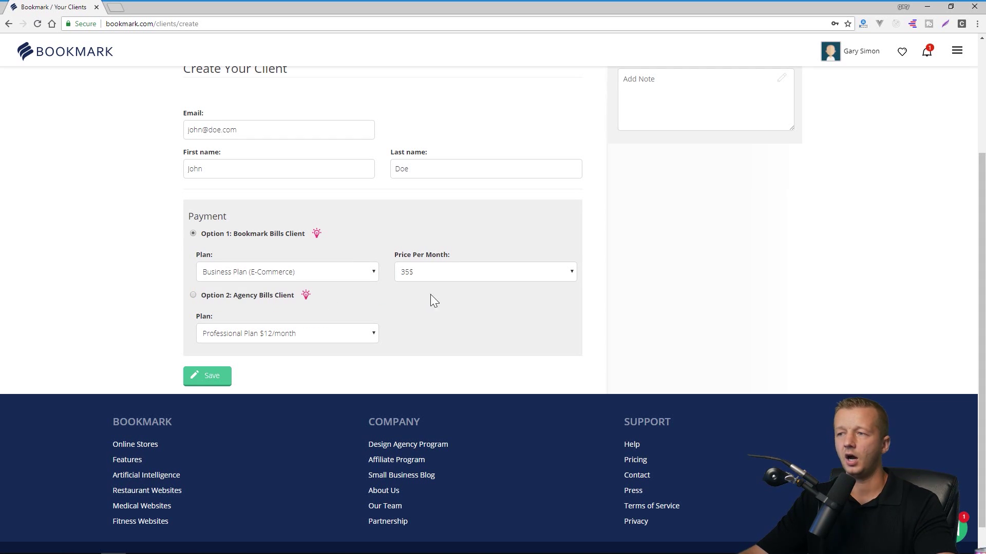
click(439, 275)
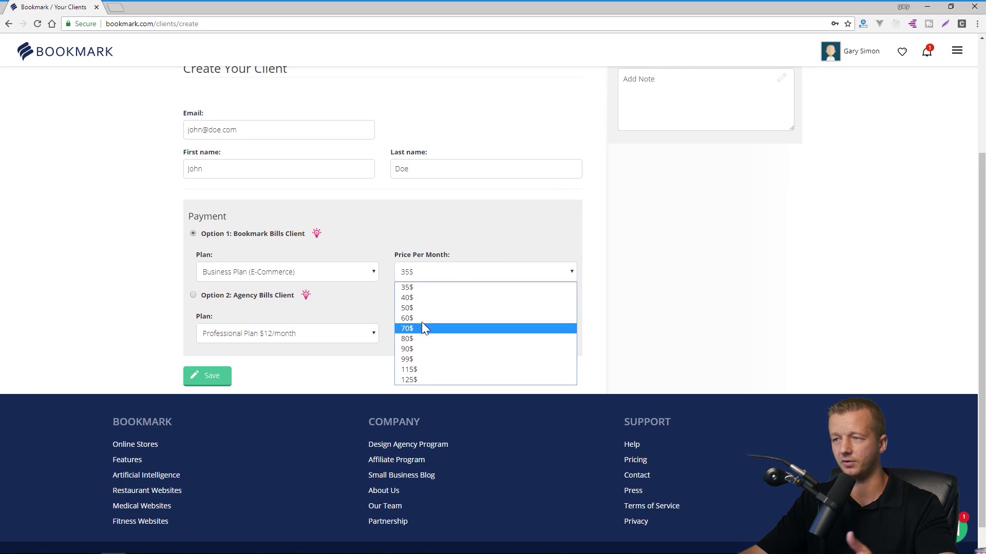
click(421, 287)
click(295, 275)
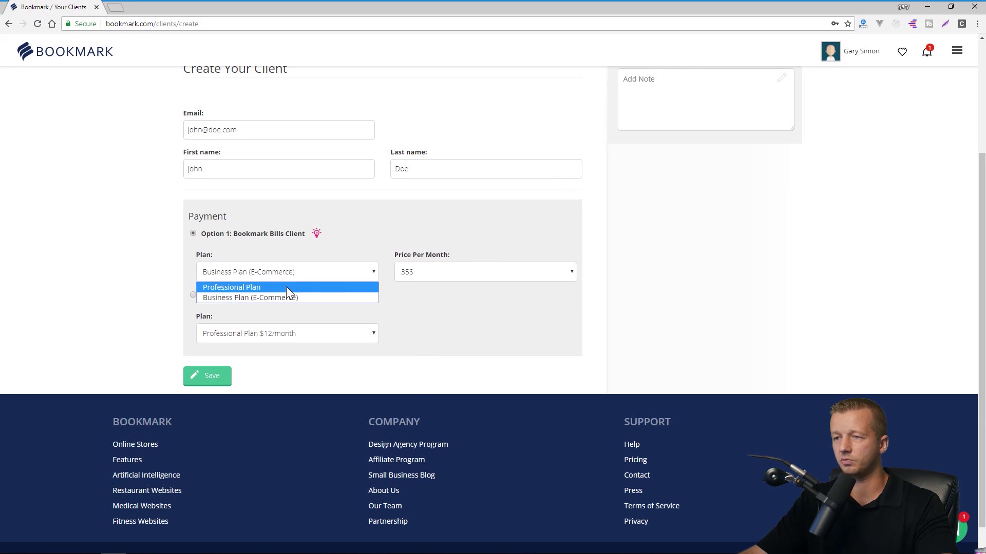
click(287, 287)
click(422, 274)
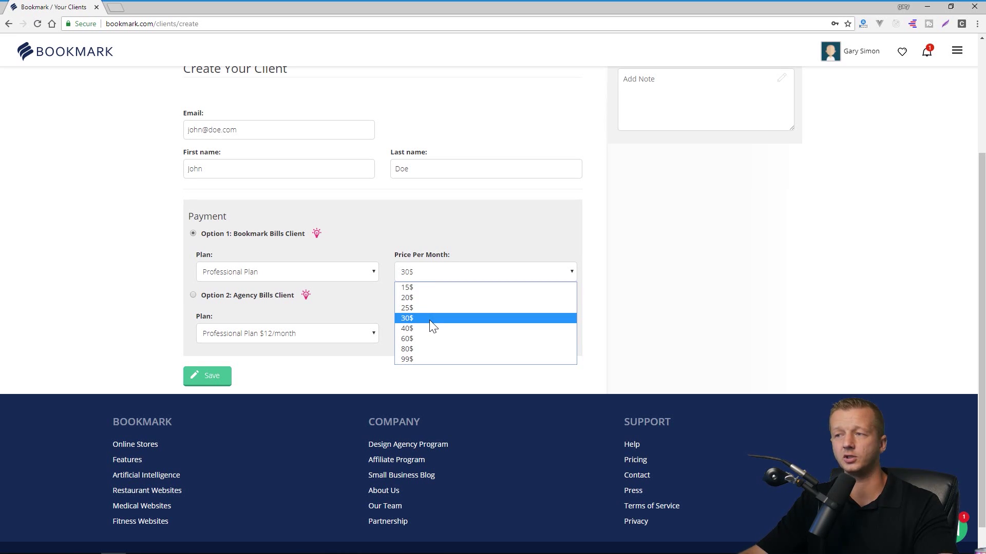
click(132, 287)
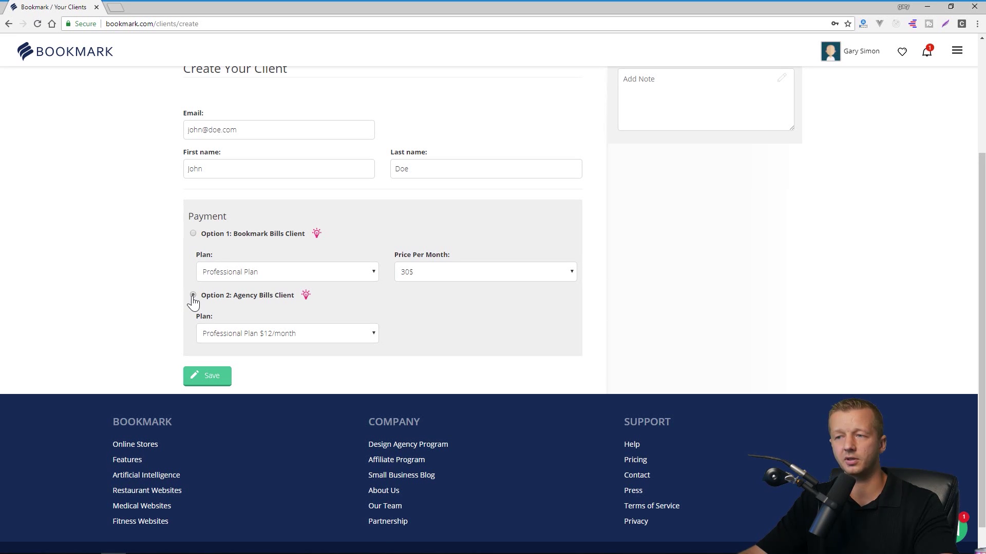
Leave the agency-billed plan unchanged and have Bookmark bill the client directly
click(281, 335)
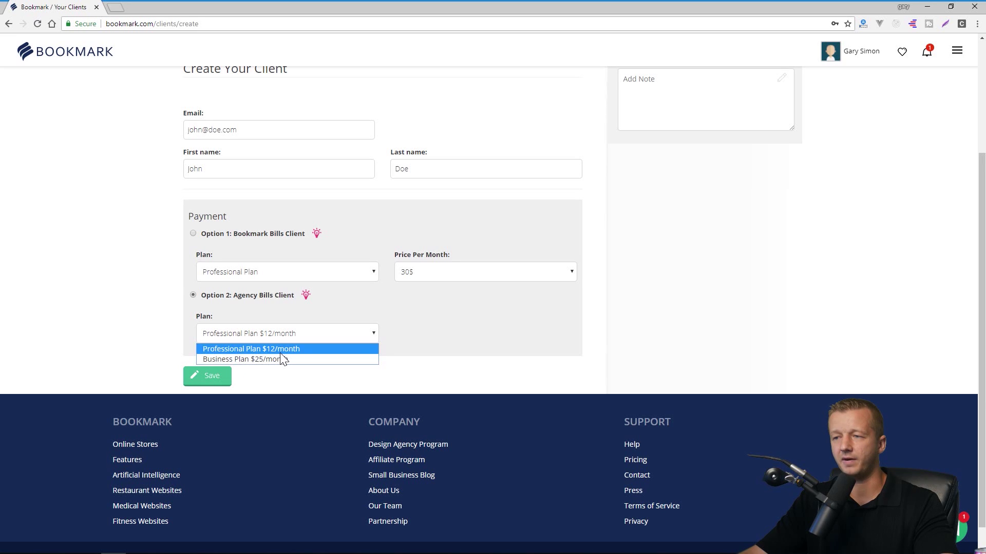
click(241, 319)
click(222, 235)
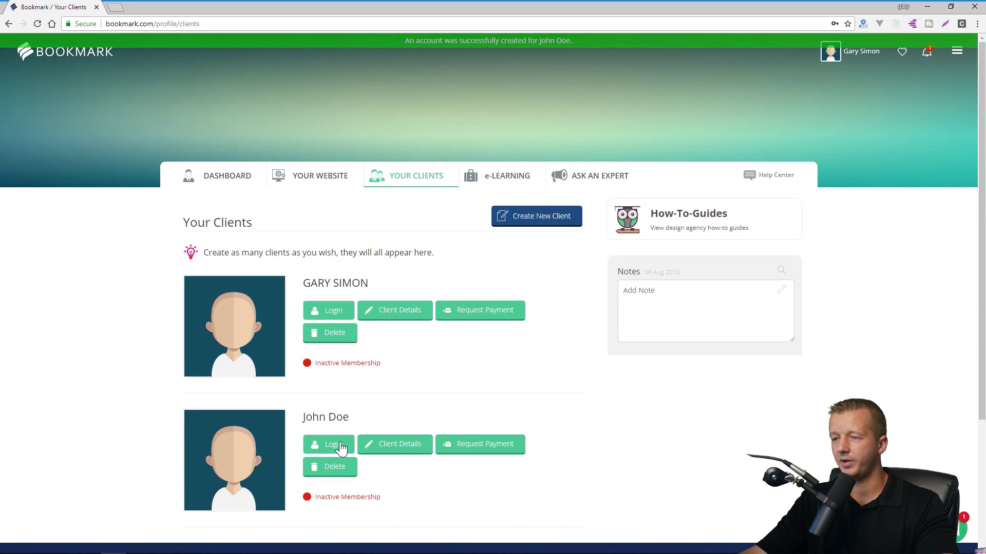
Log in as the newly added client to open their empty dashboard
scroll(493, 449, down, 2)
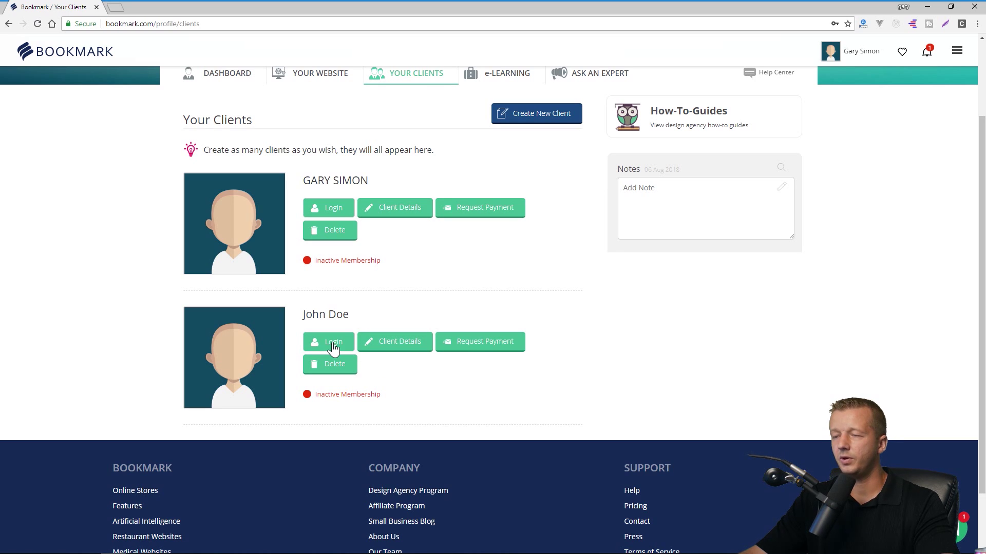
click(333, 346)
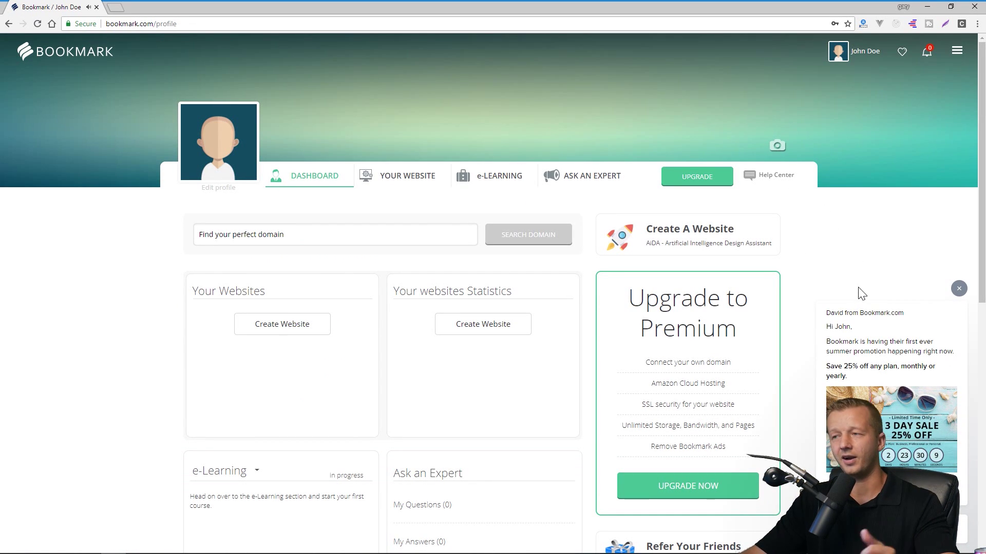
Dismiss the summer sale popup and start a new website with the AiDA assistant
click(959, 289)
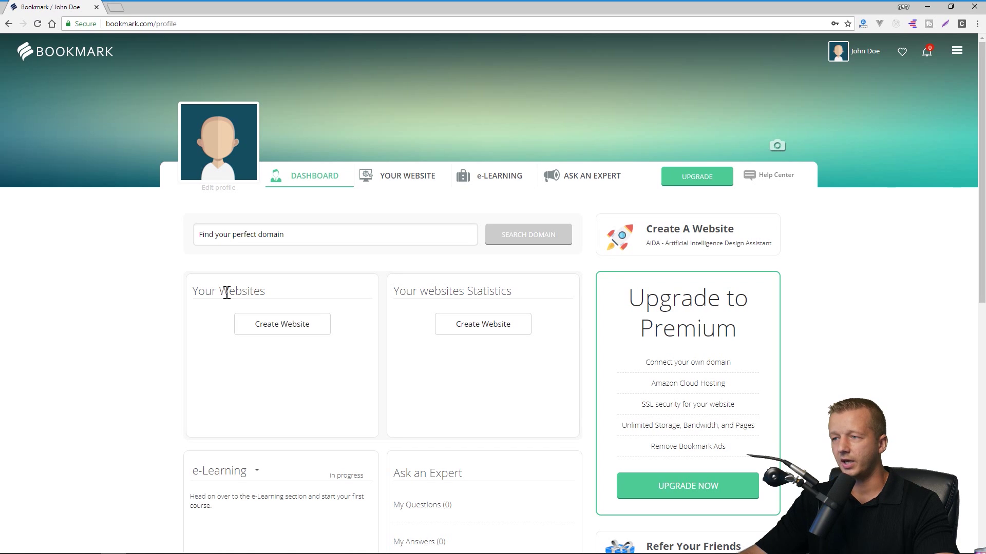
click(281, 333)
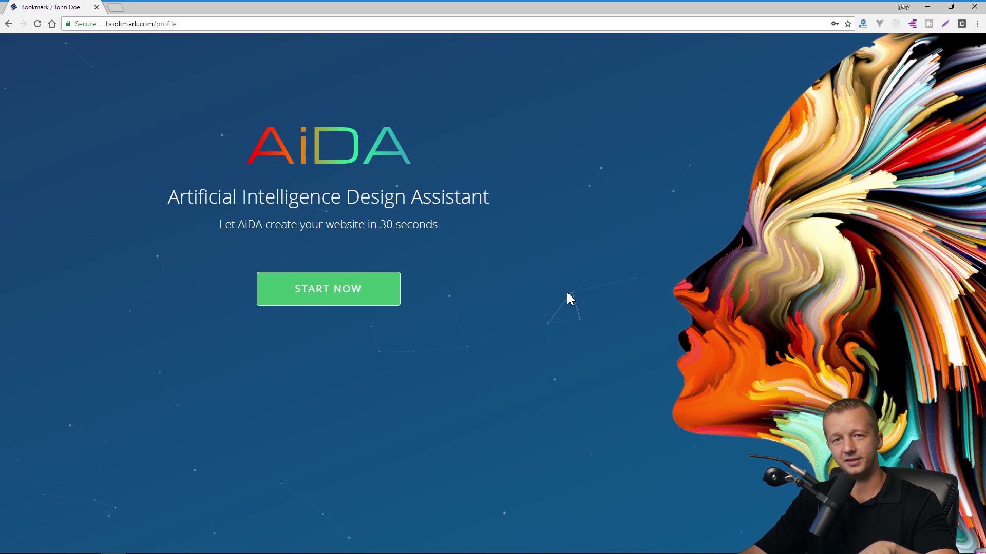
Launch the AiDA wizard and choose Photographers as the website type
click(334, 289)
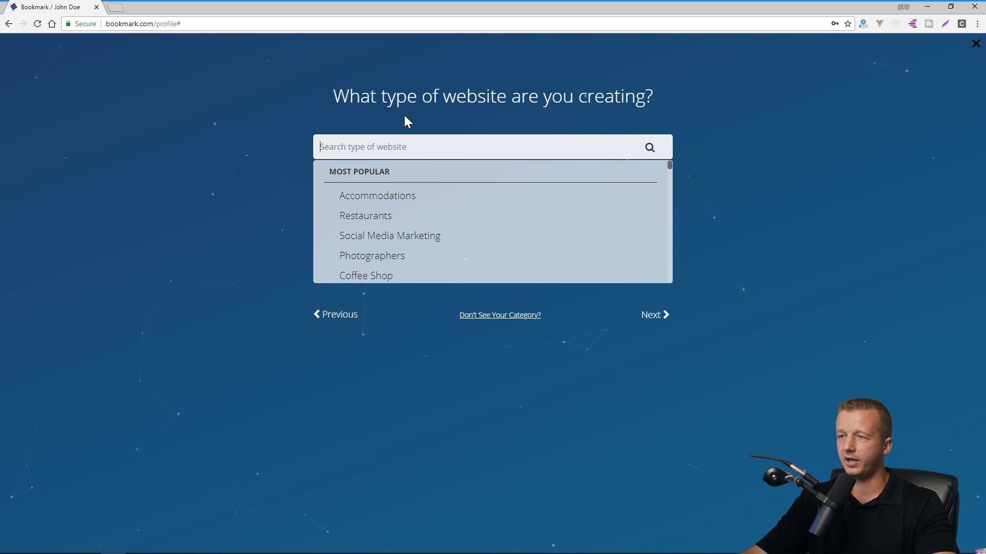
click(379, 254)
scroll(547, 228, down, 10)
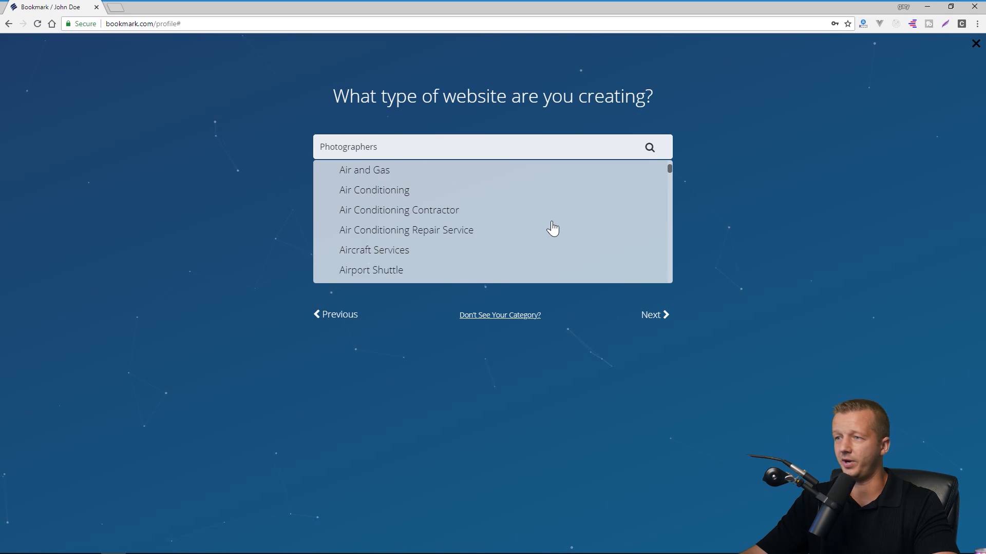
scroll(552, 228, up, 10)
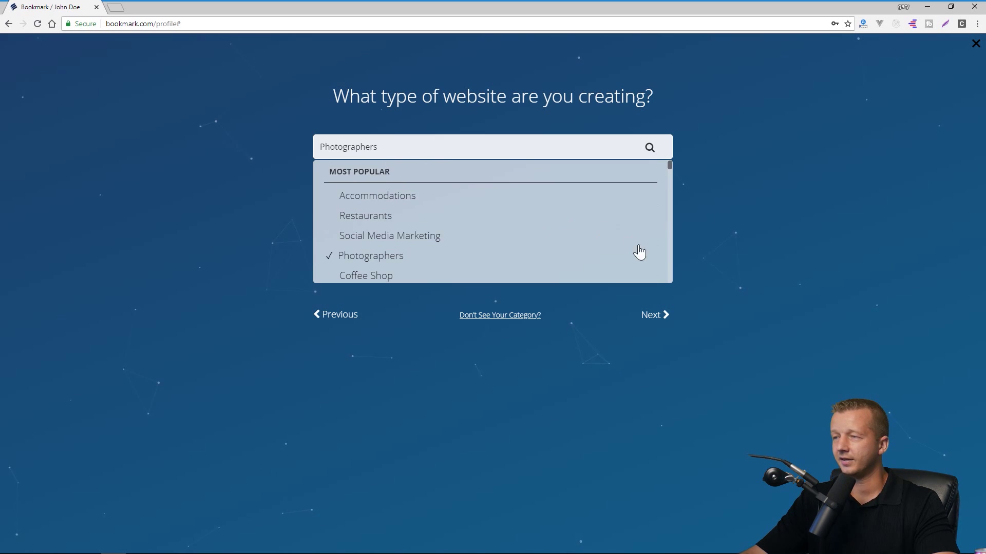
click(656, 316)
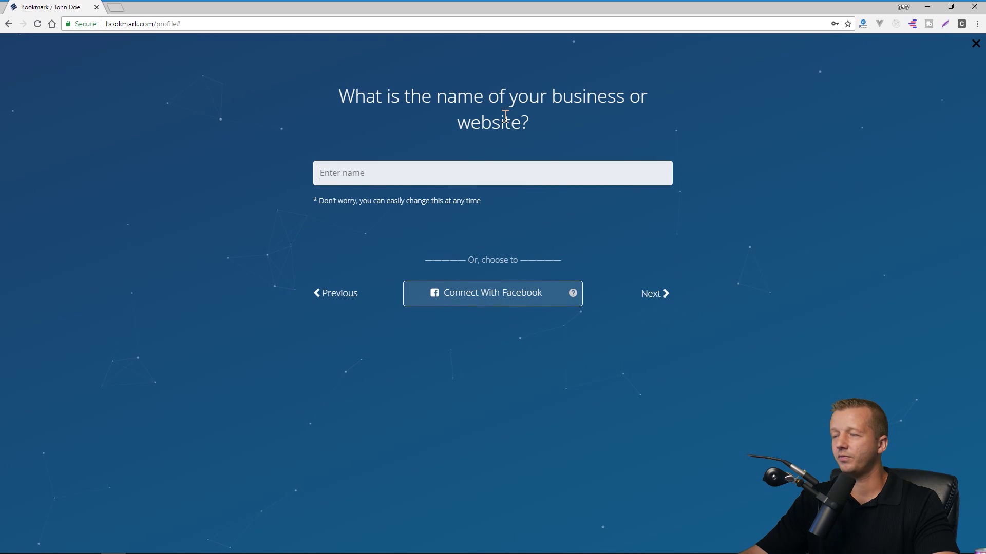
Enter 'SimonSays' as the business name
click(364, 174)
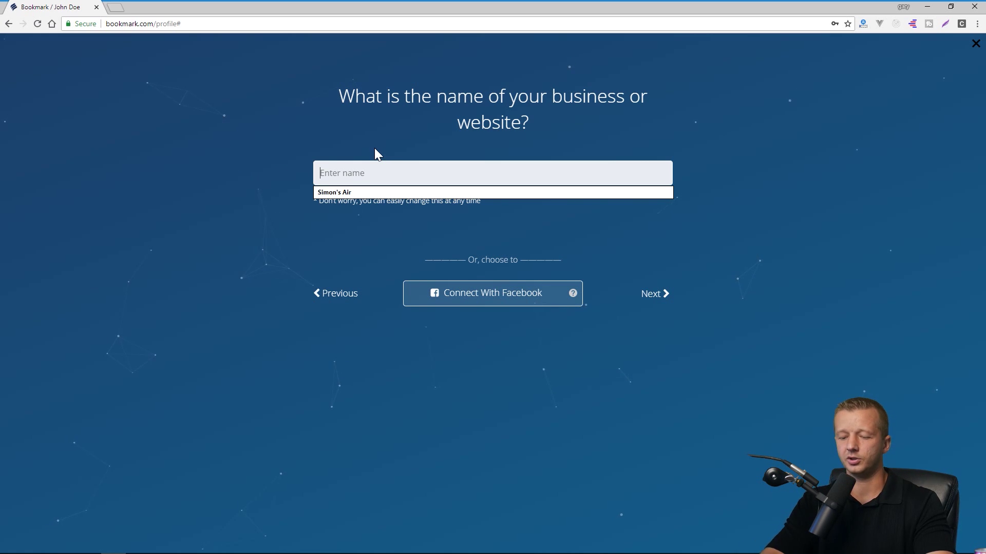
text(SimonSays)
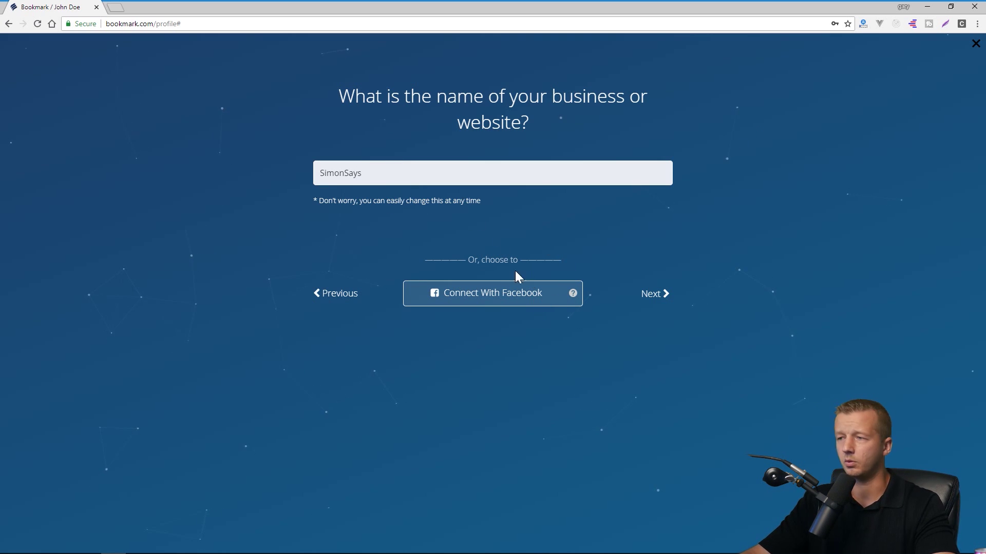
Skip the e-commerce question and browse the suggested existing SimonSays sites
click(651, 295)
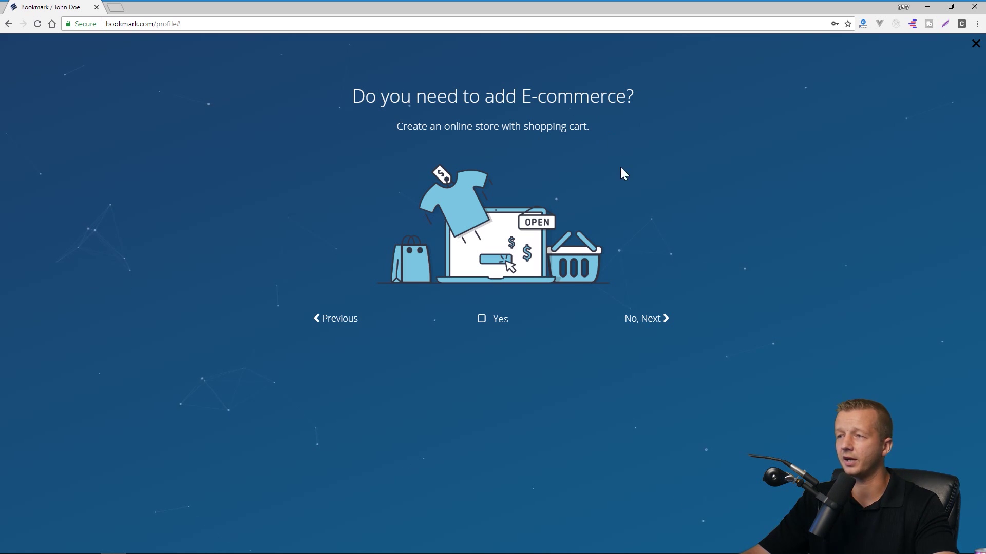
click(649, 319)
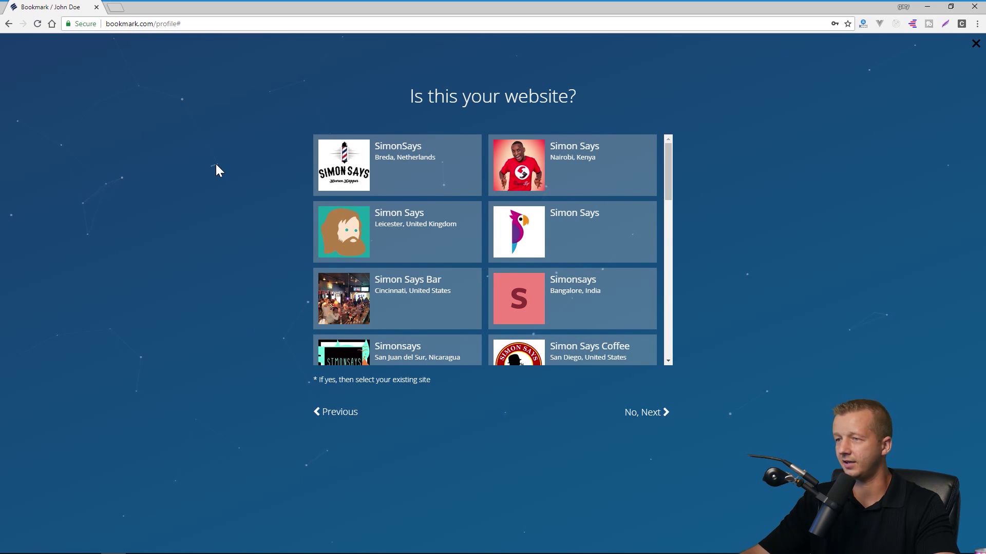
scroll(596, 220, down, 5)
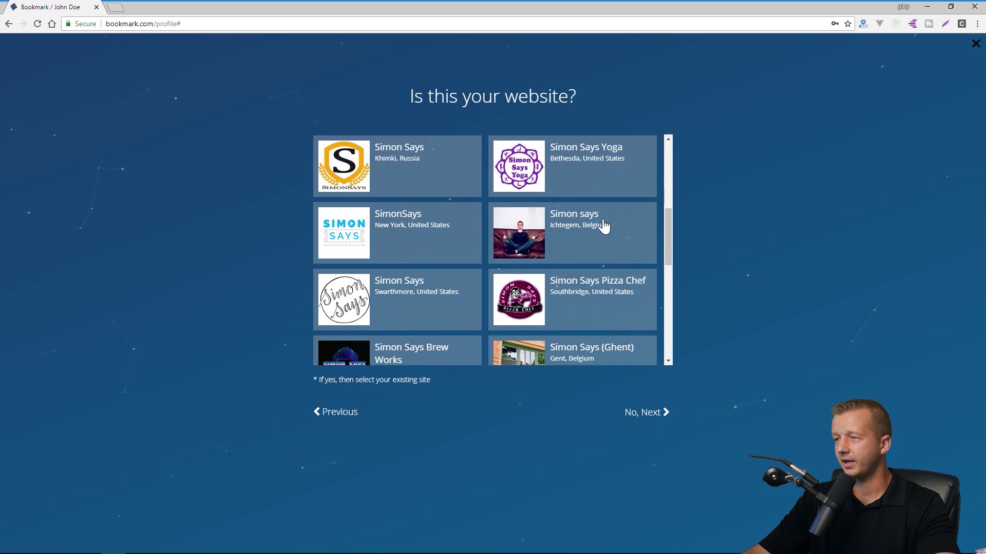
scroll(606, 226, down, 5)
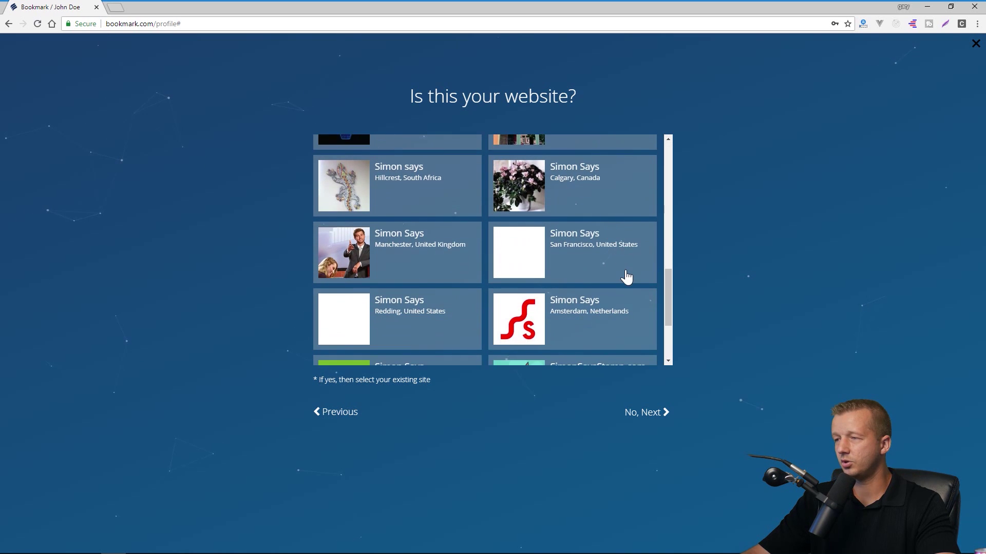
scroll(627, 277, up, 10)
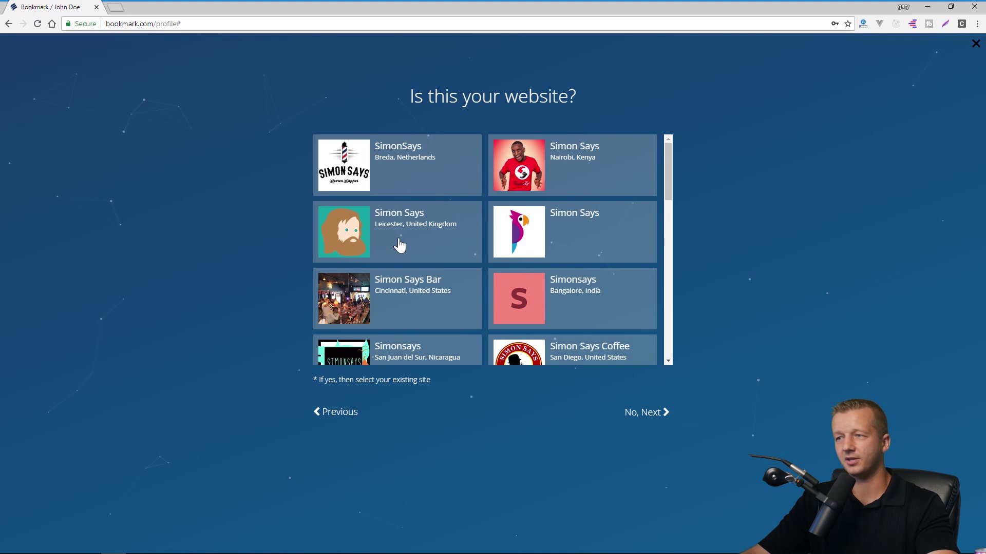
scroll(584, 309, down, 2)
scroll(583, 310, up, 2)
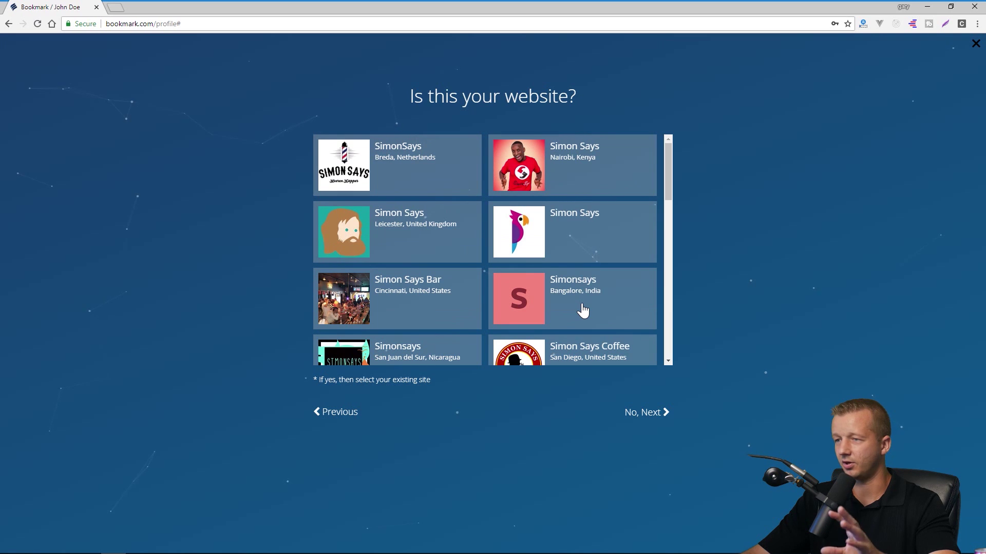
Decline the existing-site matches and continue past the prefilled contact details
click(656, 419)
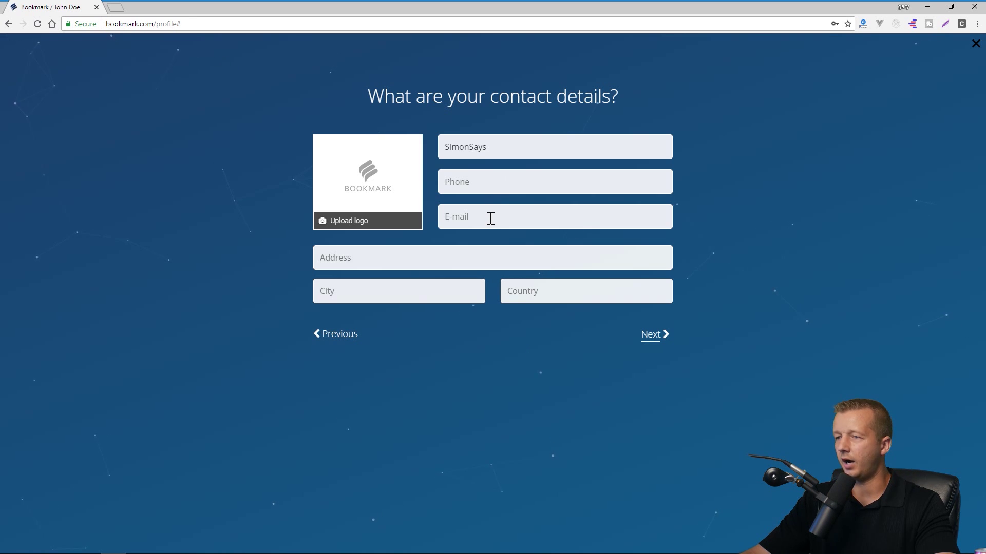
click(651, 337)
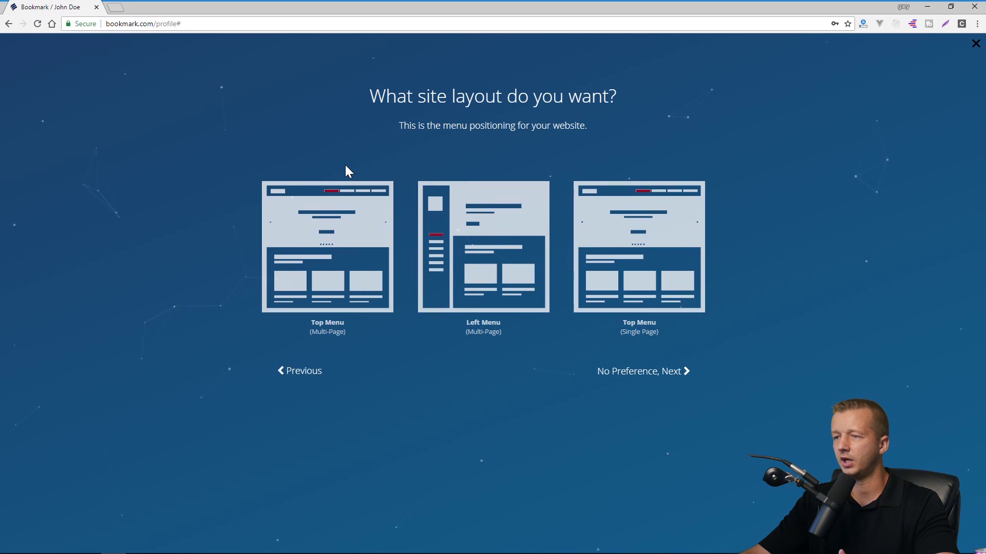
Pick the Top Menu single-page layout, keep the suggested camera photos, and choose Modern style
click(639, 280)
click(679, 371)
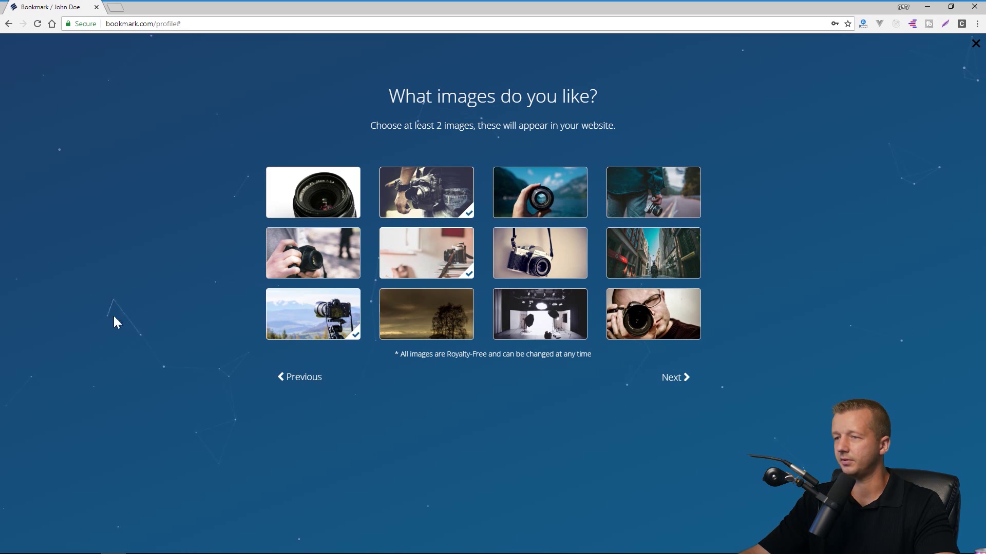
click(677, 378)
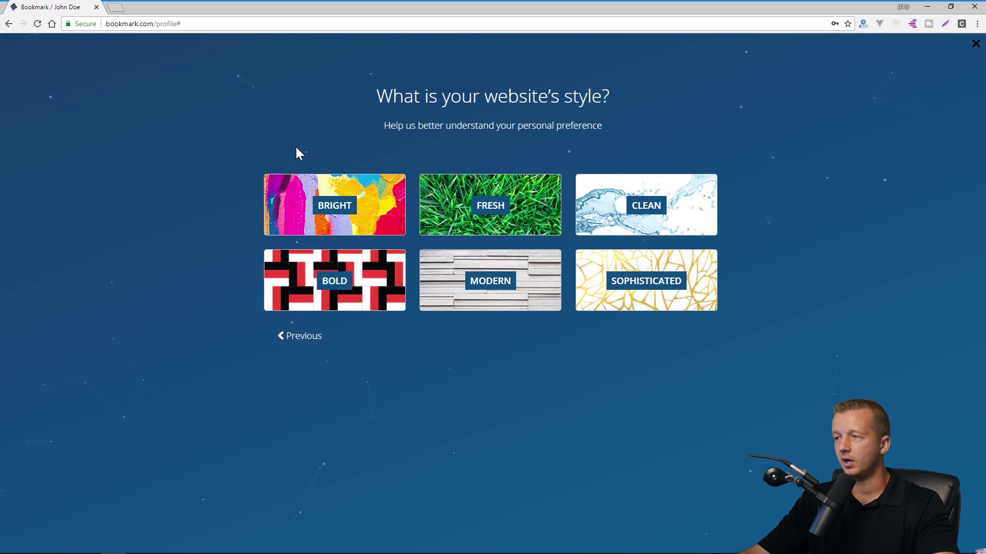
click(502, 282)
Confirm the wizard choices and have AiDA generate the SimonSays Photographer site
click(666, 334)
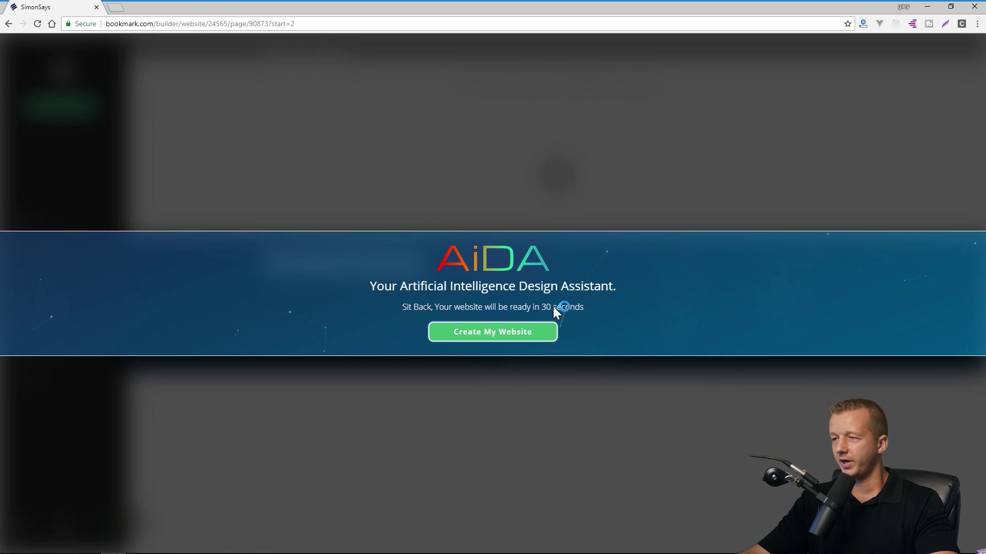
click(488, 334)
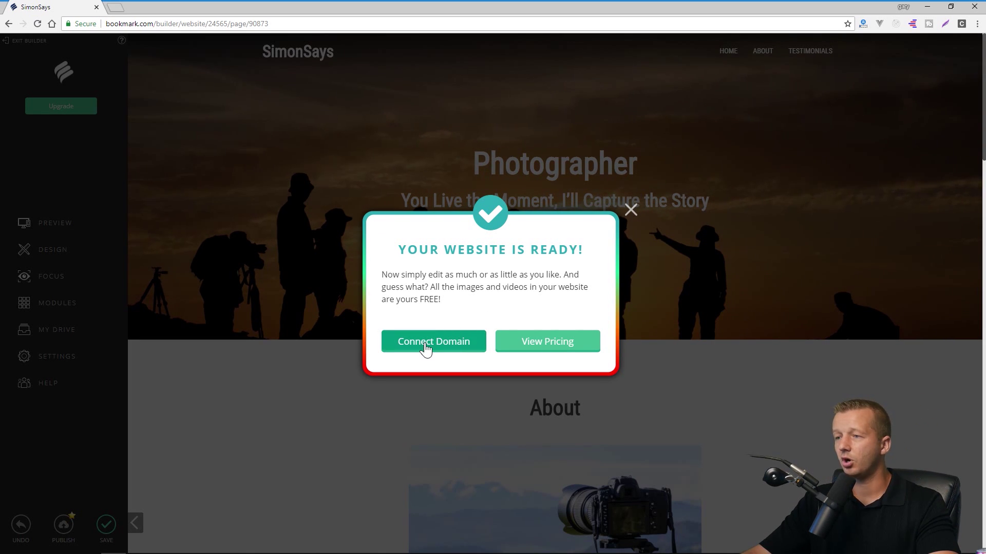
Look over the pricing plans in a new tab, then dismiss the website-ready notice
right_click(557, 344)
click(590, 348)
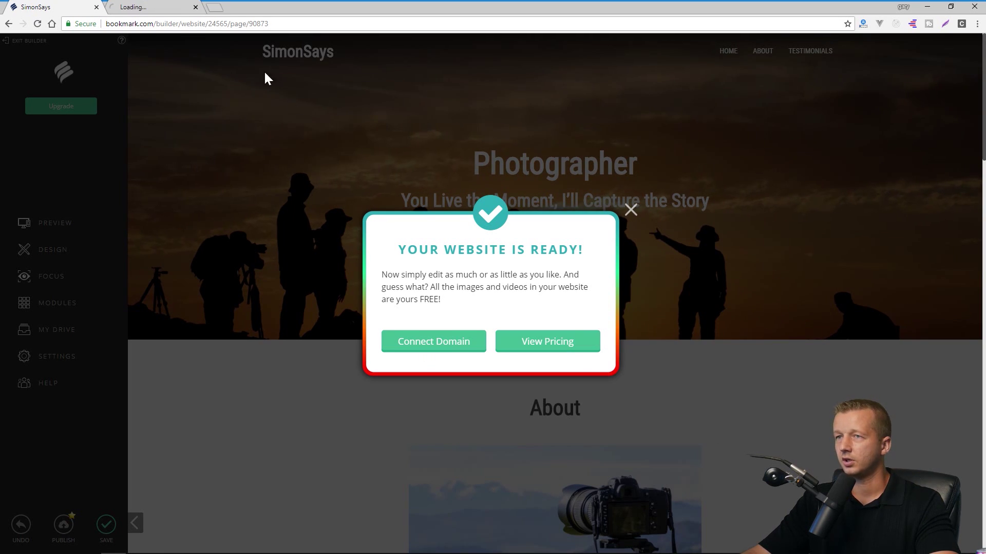
click(156, 9)
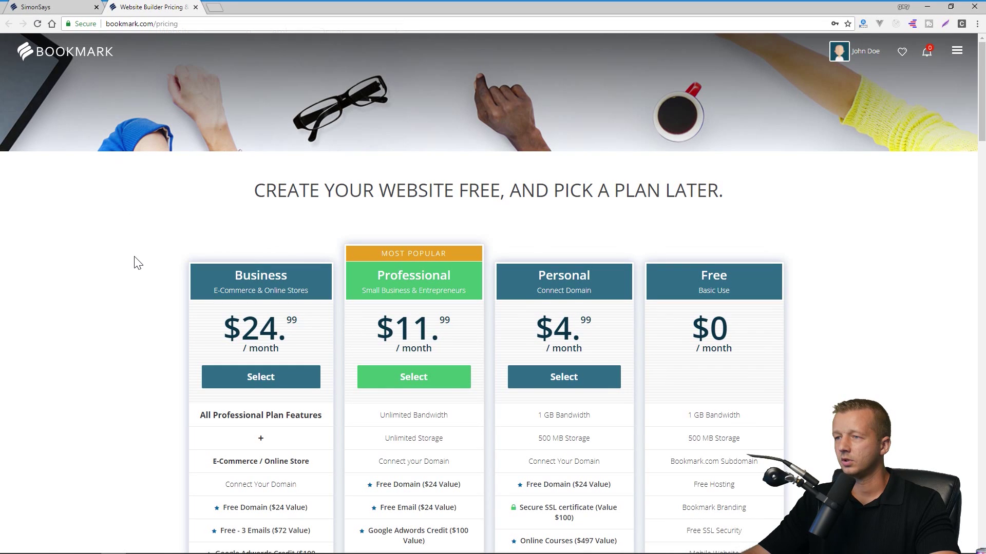
scroll(139, 265, down, 1)
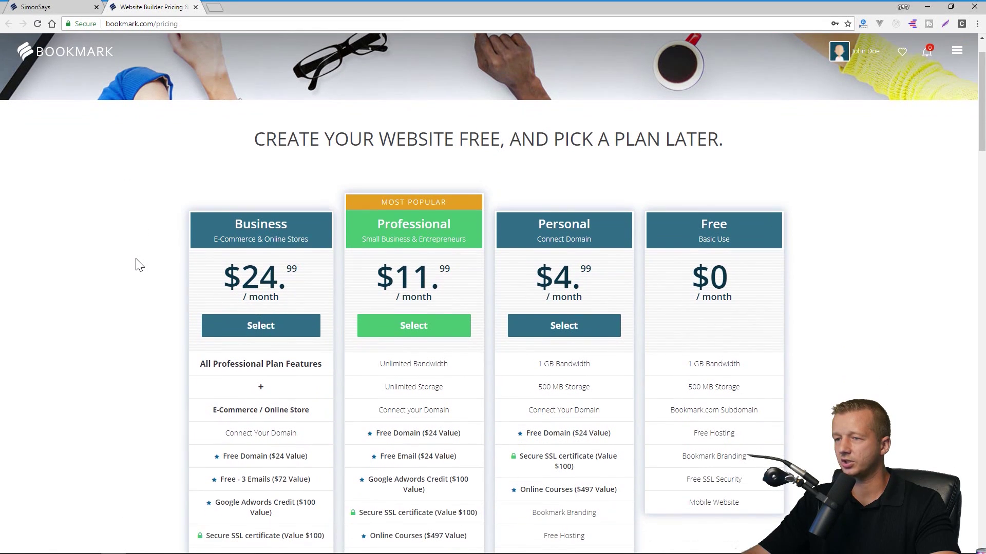
scroll(139, 265, down, 1)
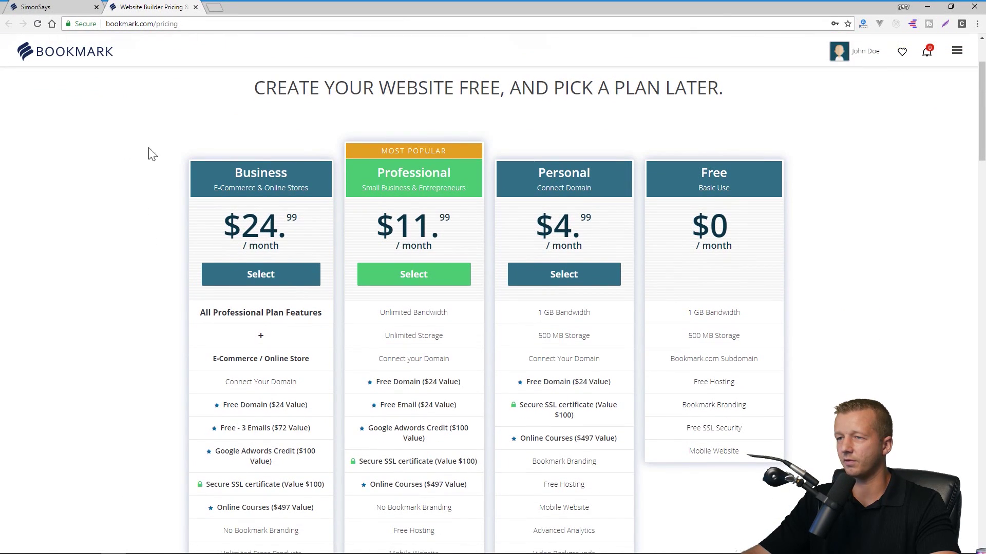
click(195, 7)
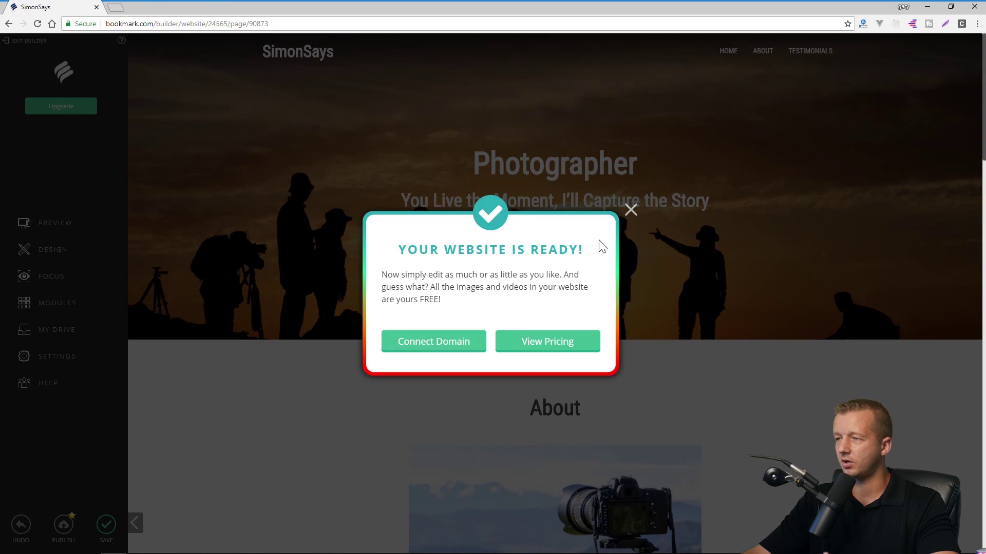
click(631, 211)
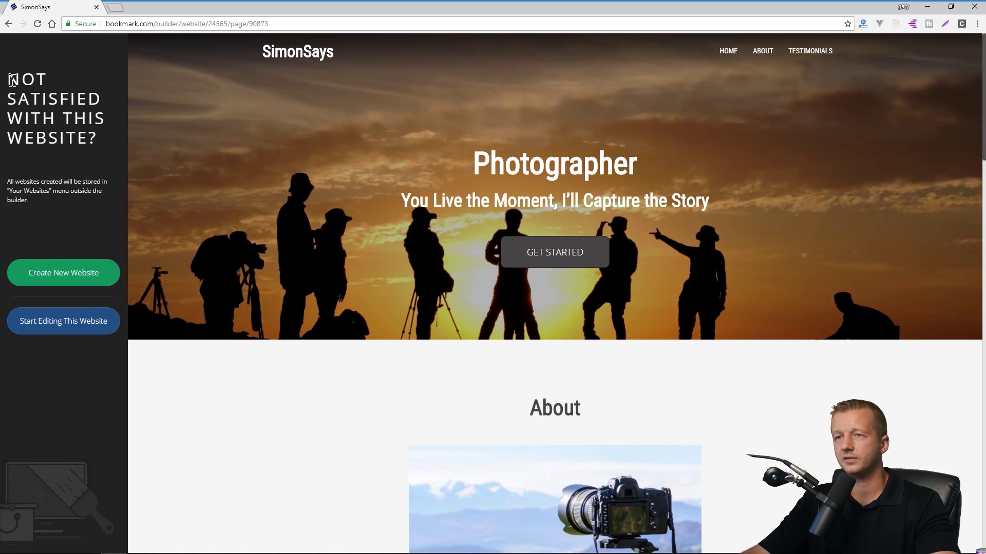
scroll(370, 249, down, 12)
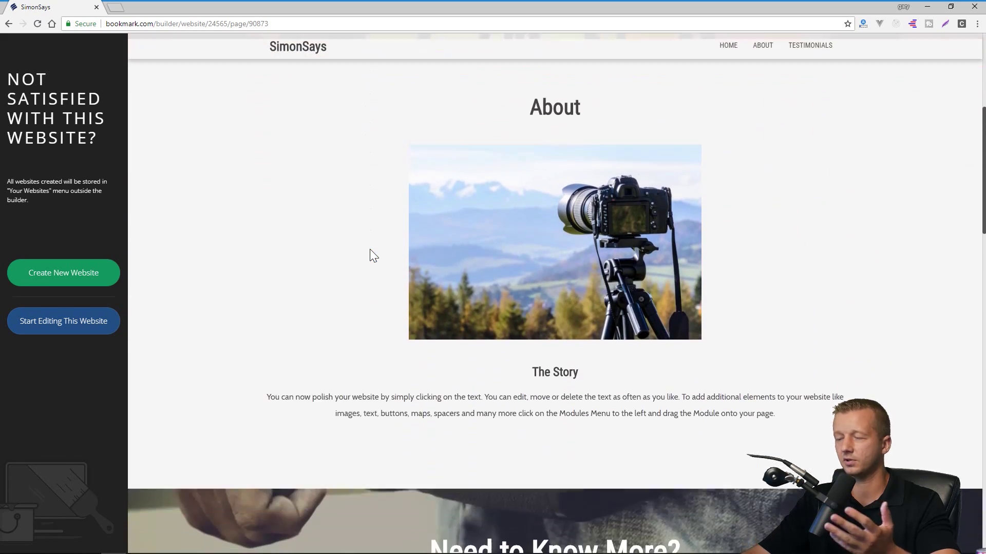
scroll(371, 251, down, 15)
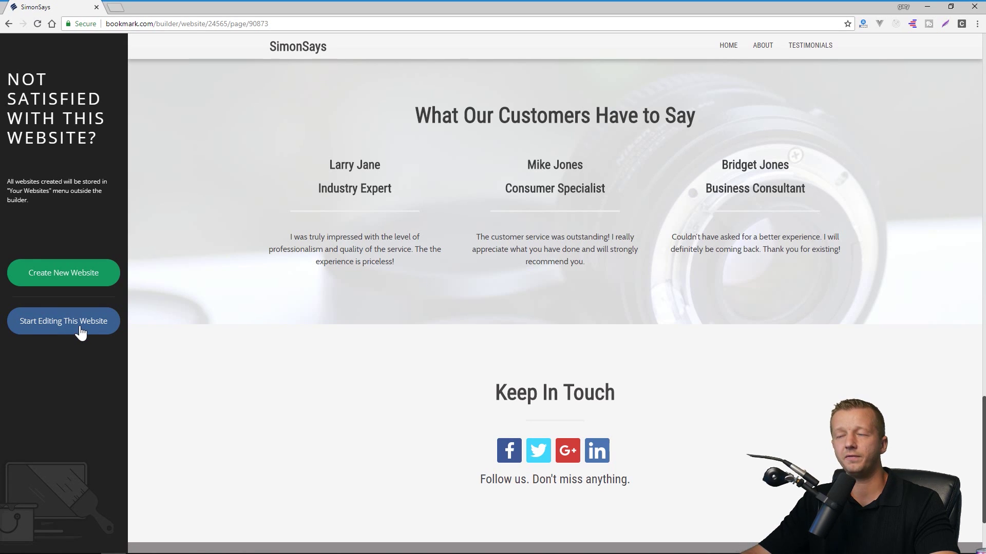
scroll(317, 332, down, 3)
scroll(321, 337, up, 8)
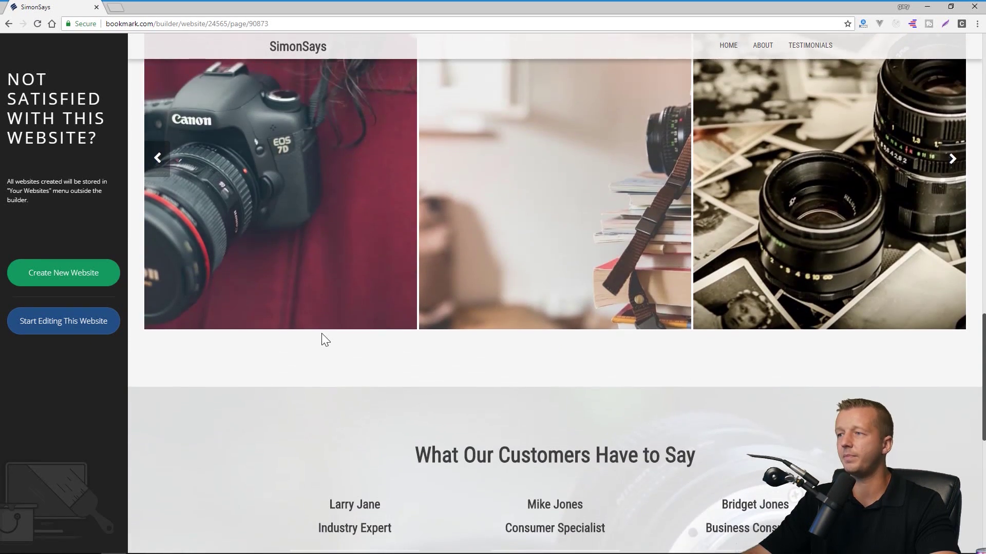
scroll(329, 336, up, 10)
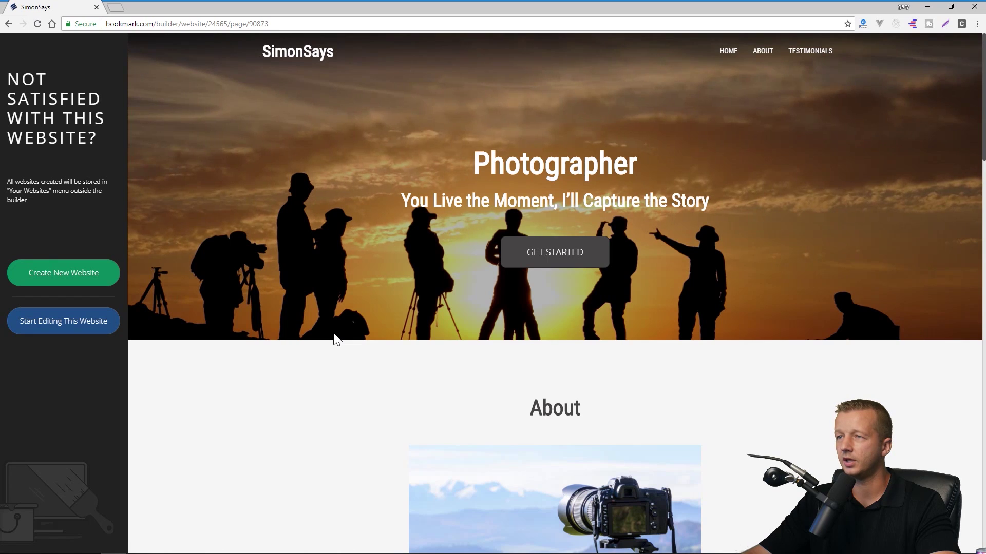
scroll(334, 337, down, 10)
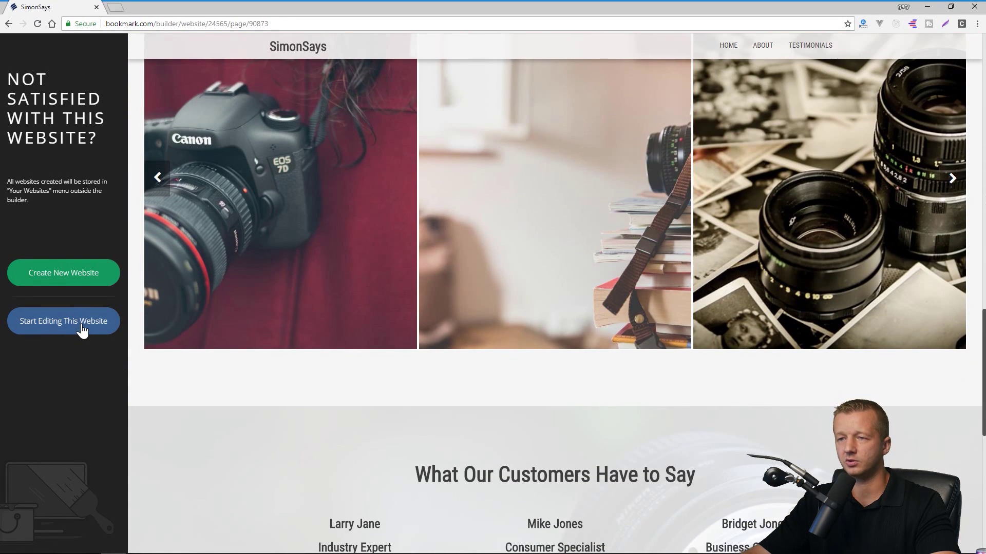
scroll(381, 322, down, 9)
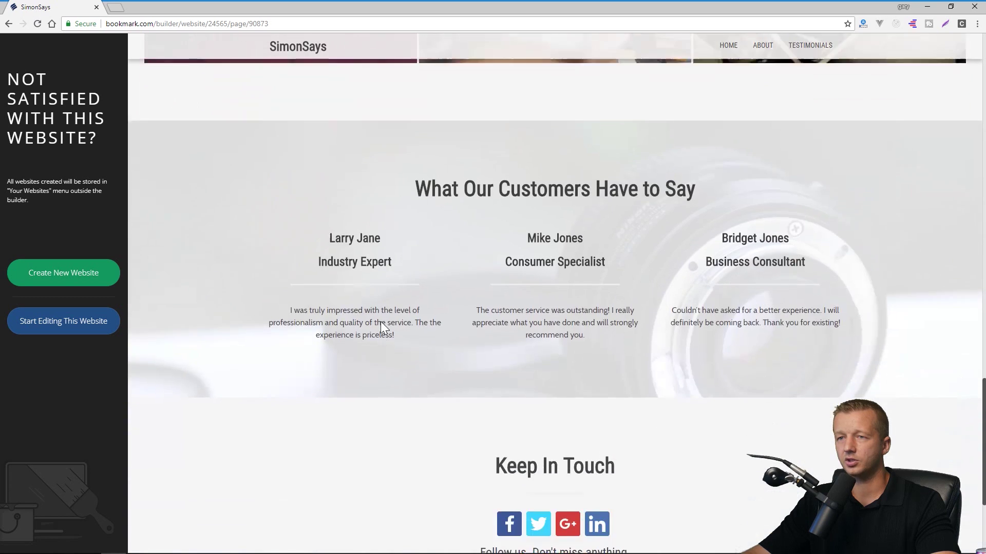
Request a new alternative Photographer website and let AiDA generate it
click(65, 276)
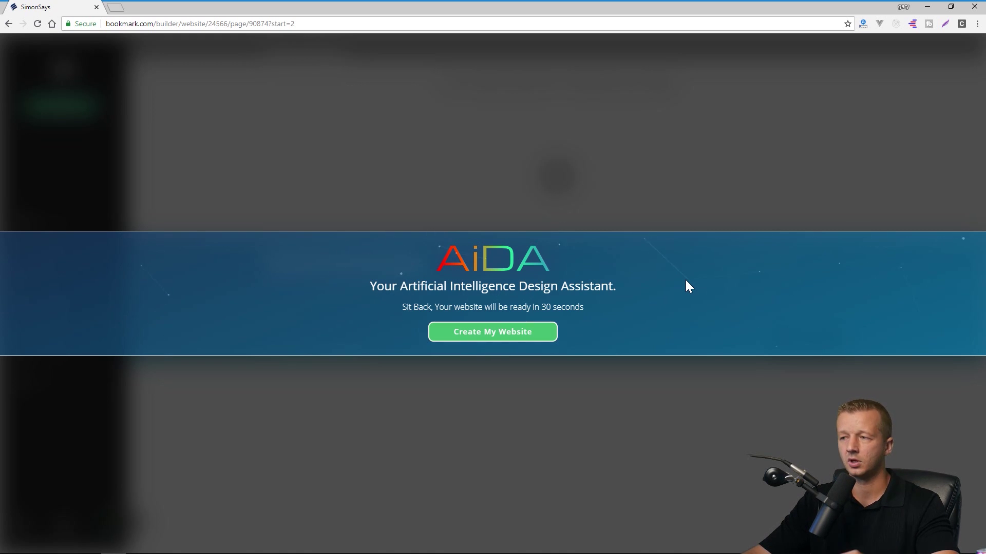
click(514, 339)
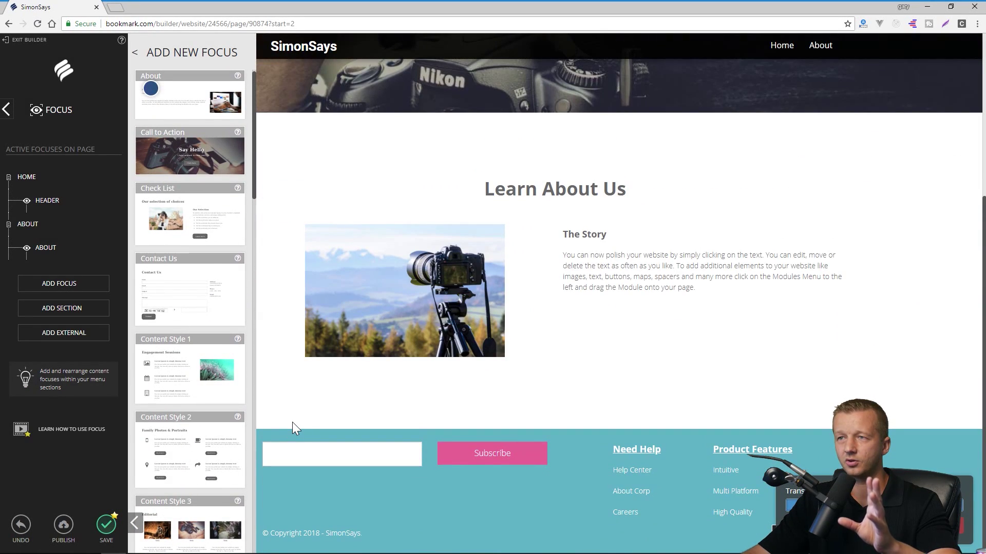
Add Call to Action, Team, Quote and Social Media sections below About
click(210, 133)
scroll(211, 134, down, 15)
click(211, 502)
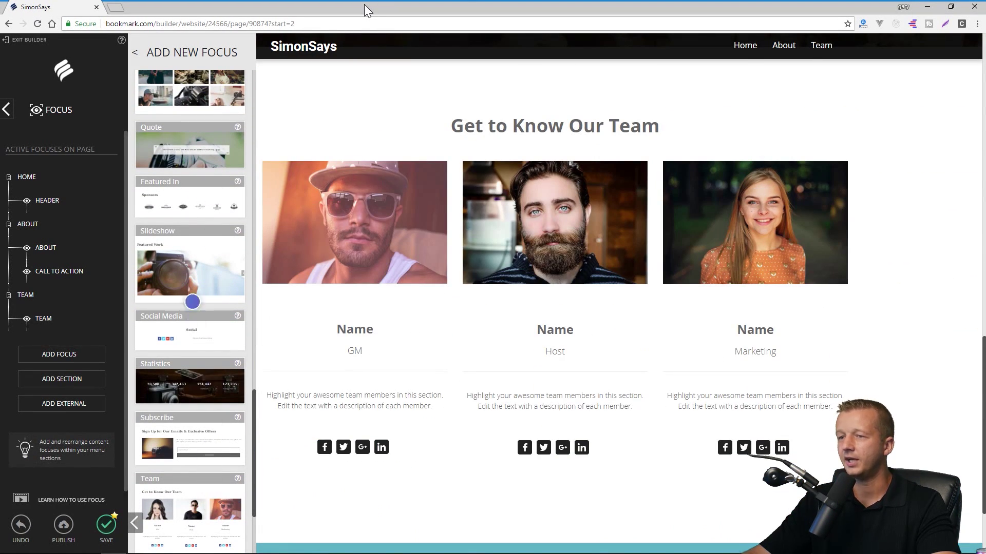
click(178, 155)
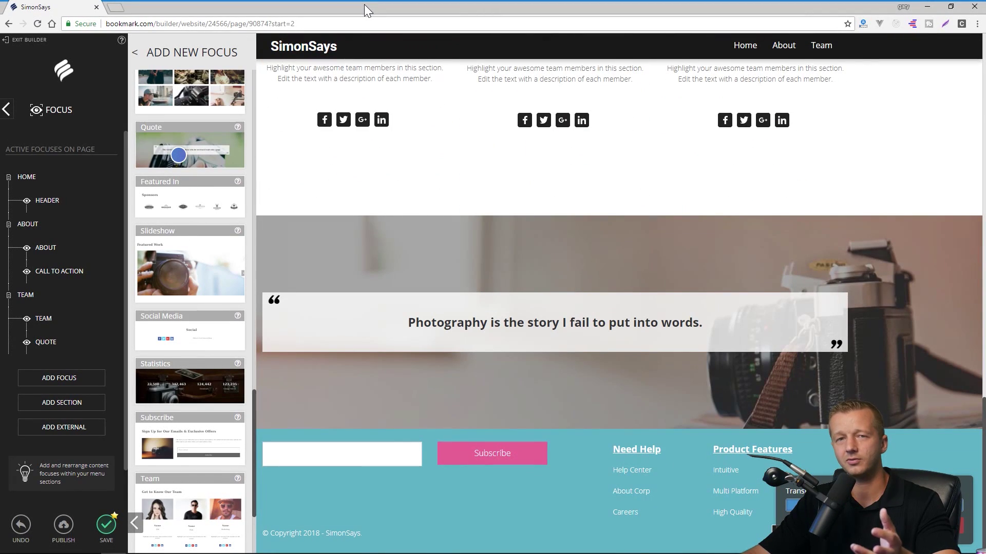
click(179, 334)
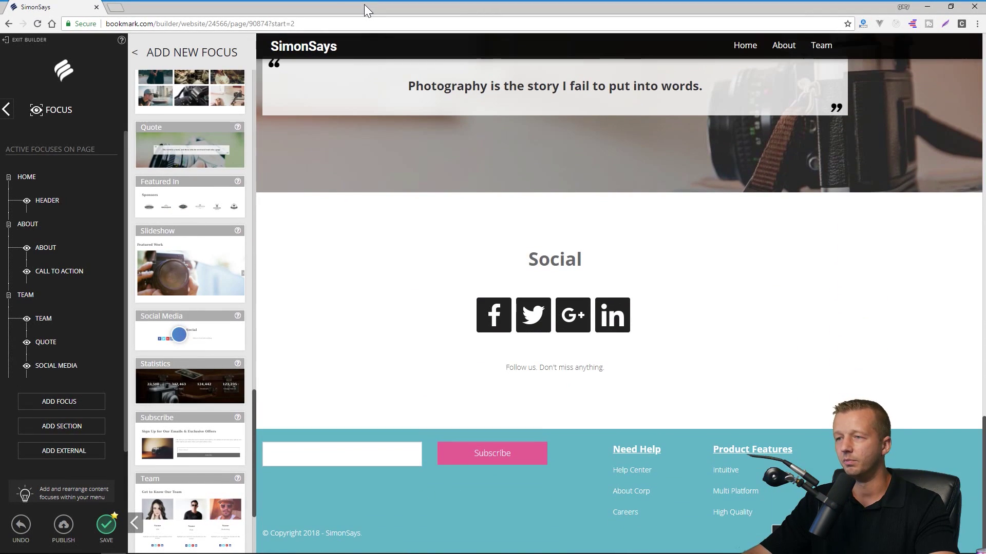
scroll(359, 354, up, 15)
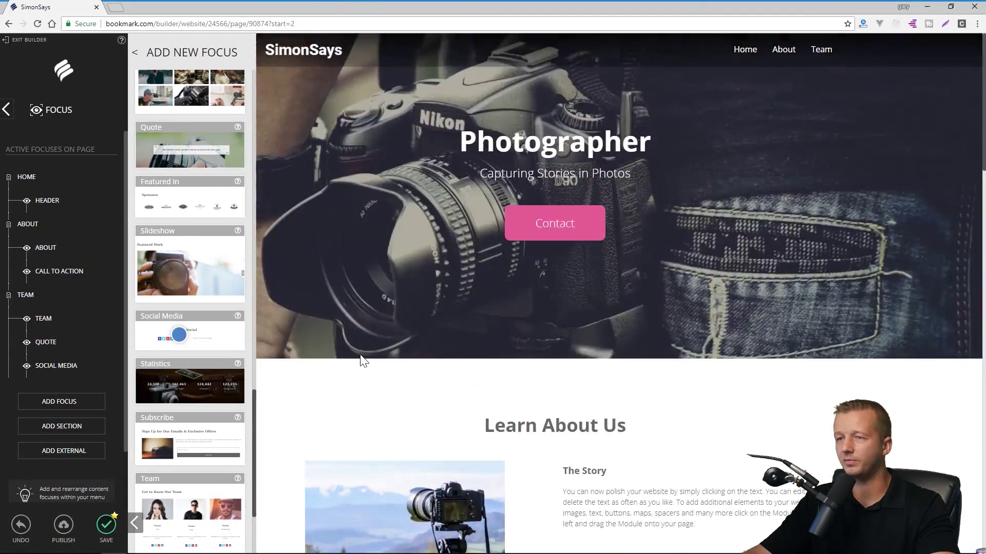
click(7, 110)
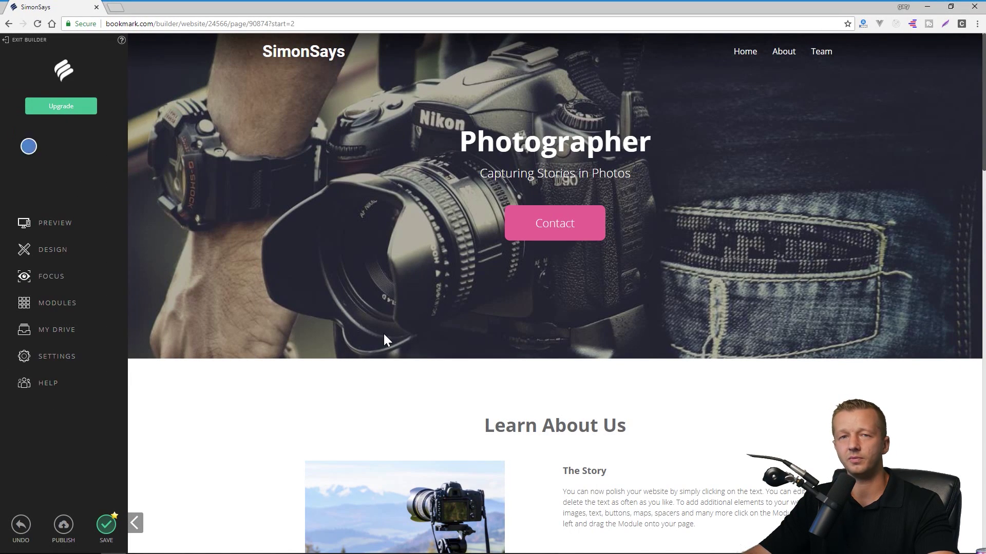
Apply Style 1 to the website from the design settings
click(61, 251)
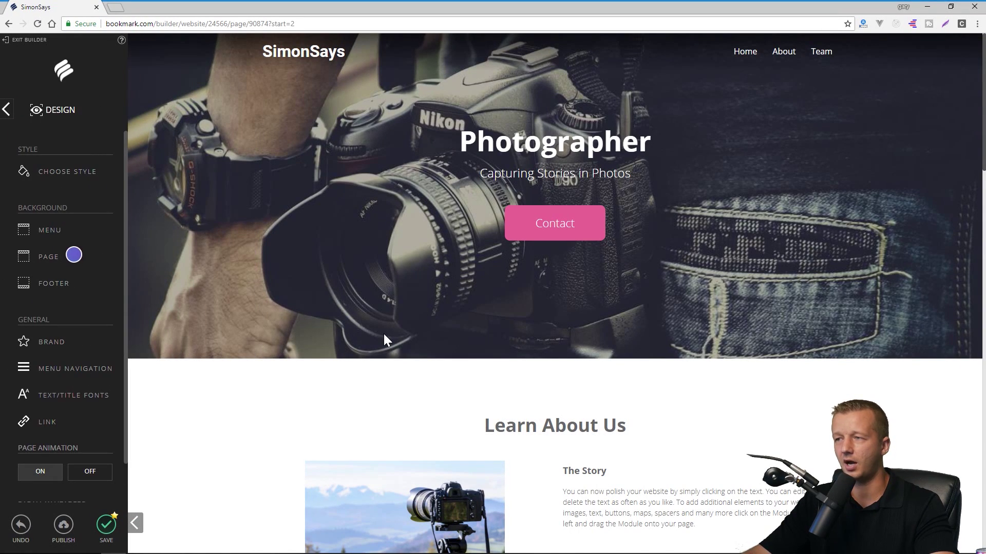
click(81, 175)
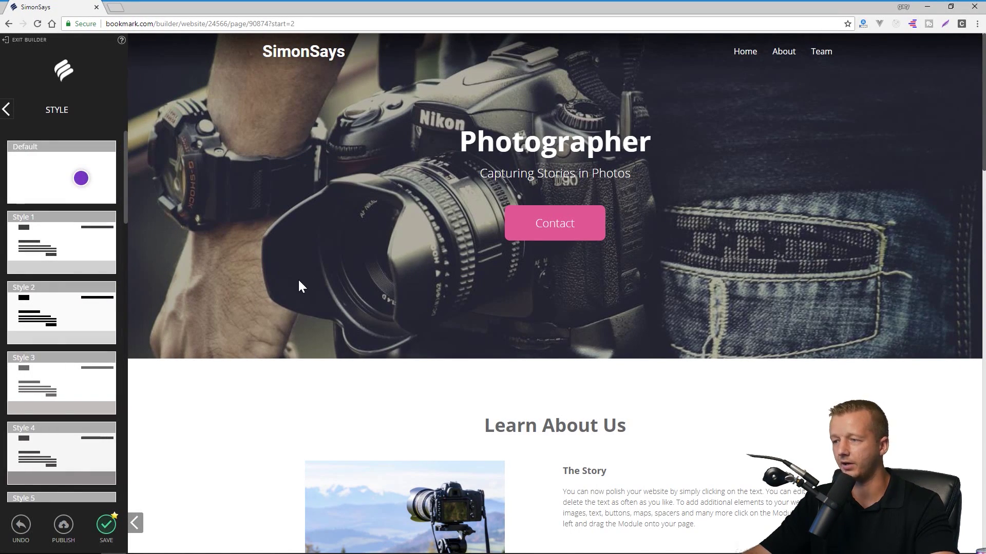
click(64, 228)
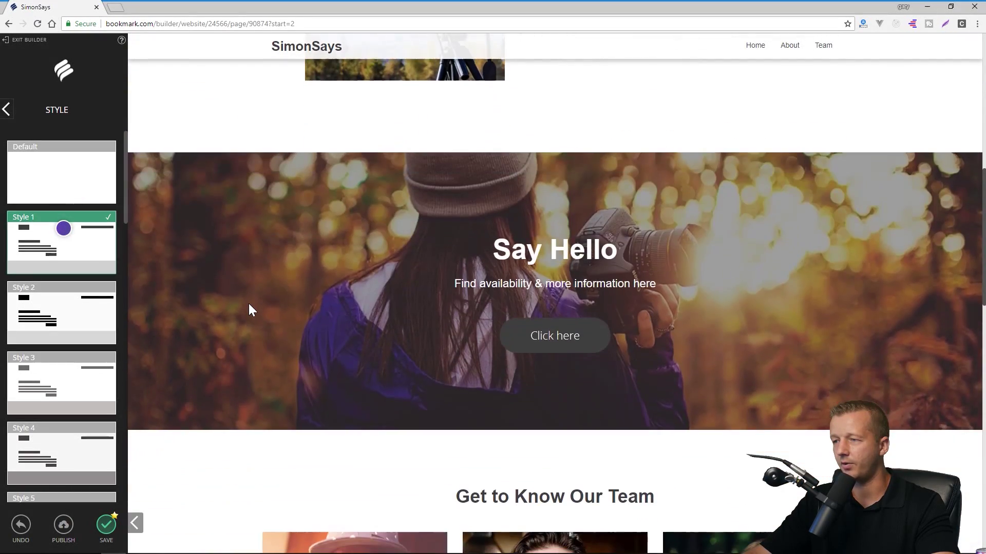
click(6, 109)
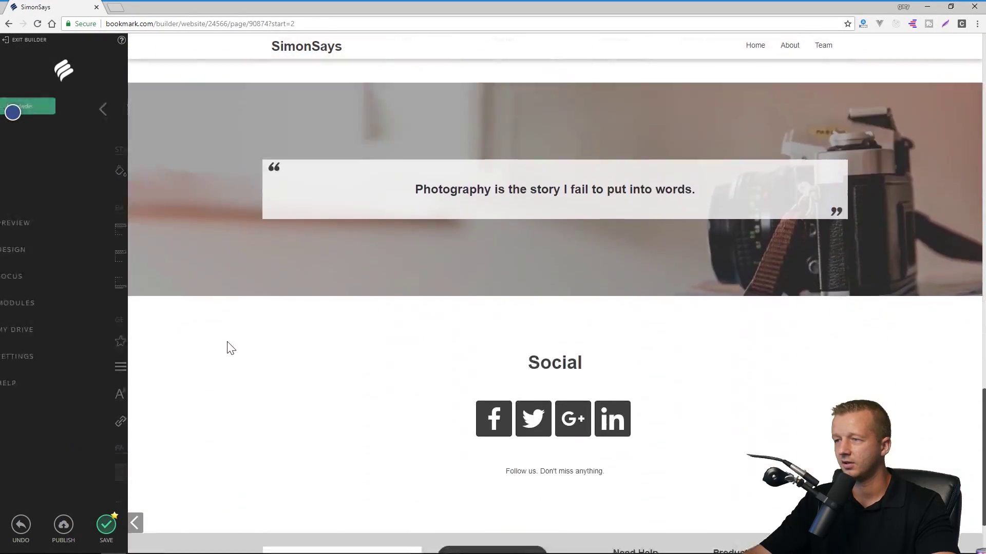
Dismiss the website-ready message and resume editing the site
scroll(231, 349, up, 5)
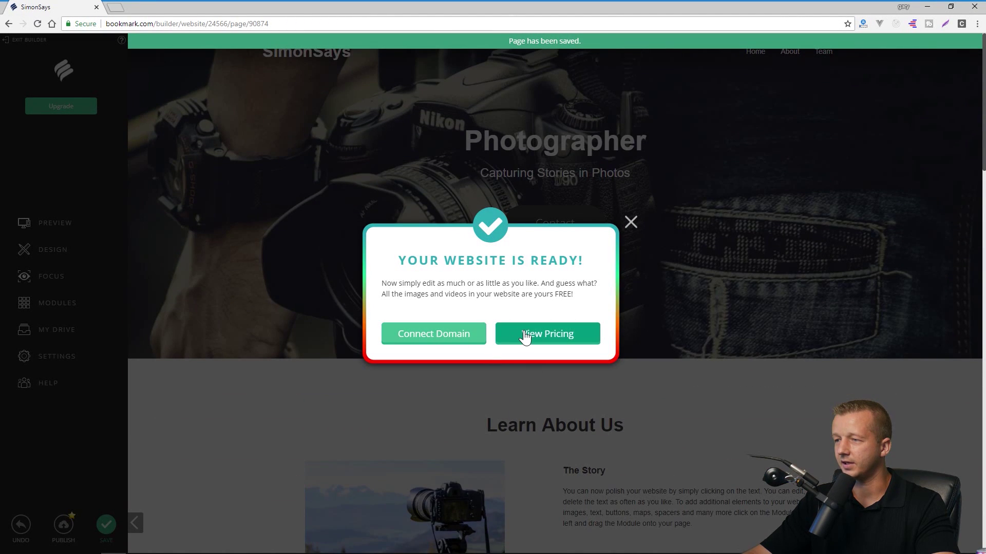
click(631, 224)
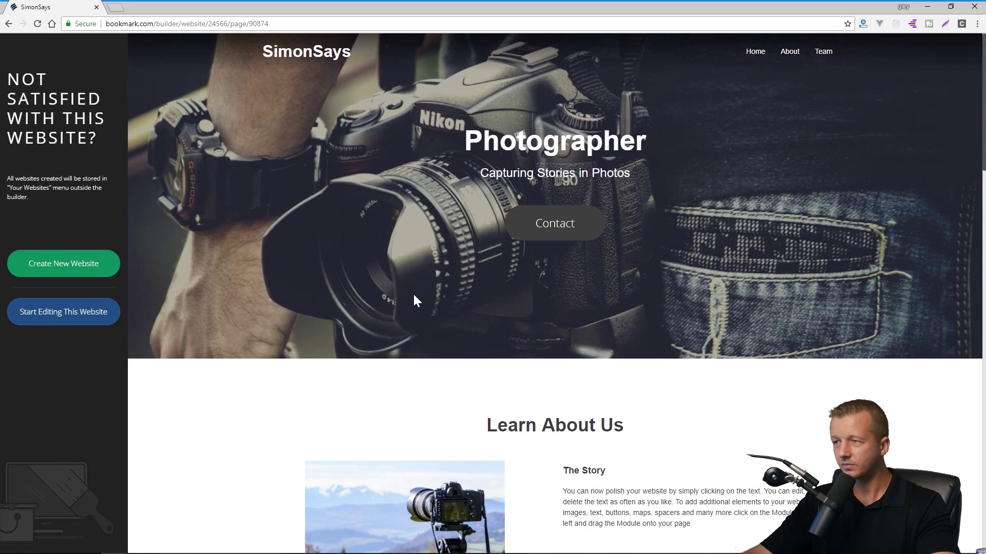
click(57, 315)
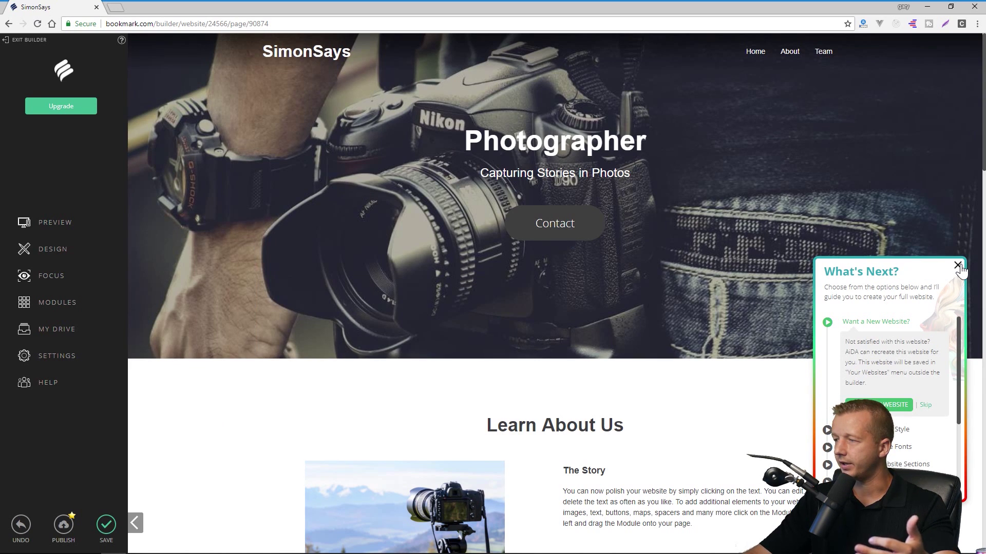
Read the What's Next guide, expand Change Website Style, then close the guide
drag(828, 287, 905, 298)
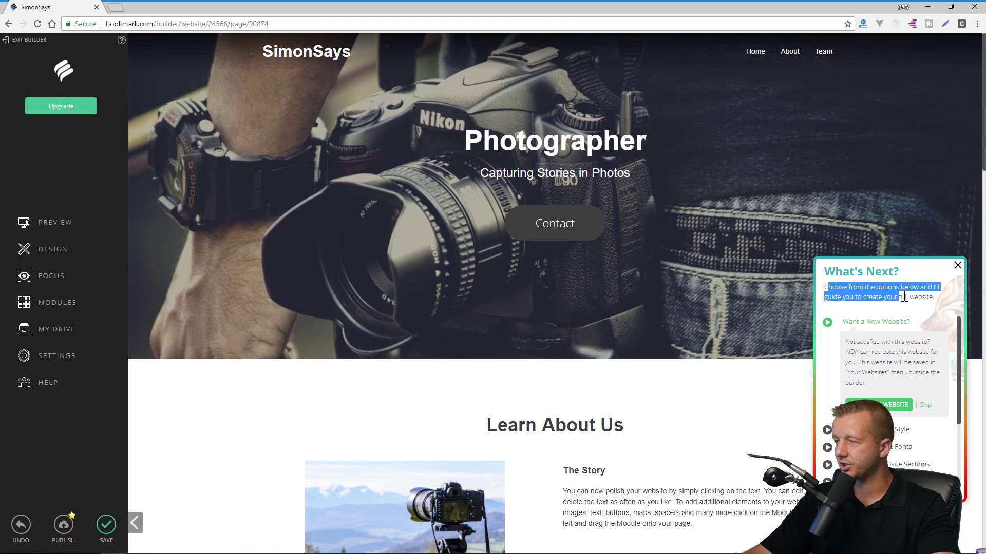
click(918, 297)
scroll(927, 303, down, 1)
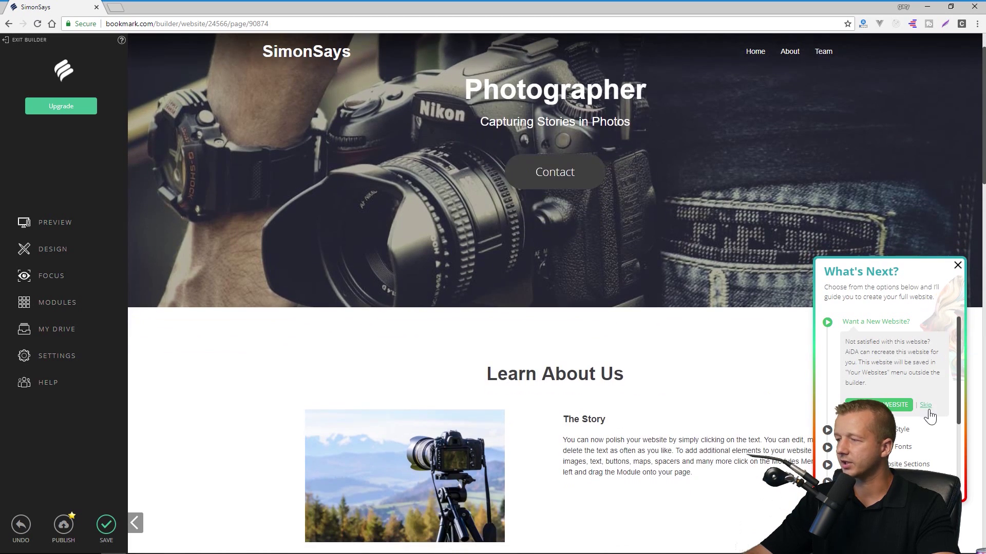
scroll(907, 447, down, 1)
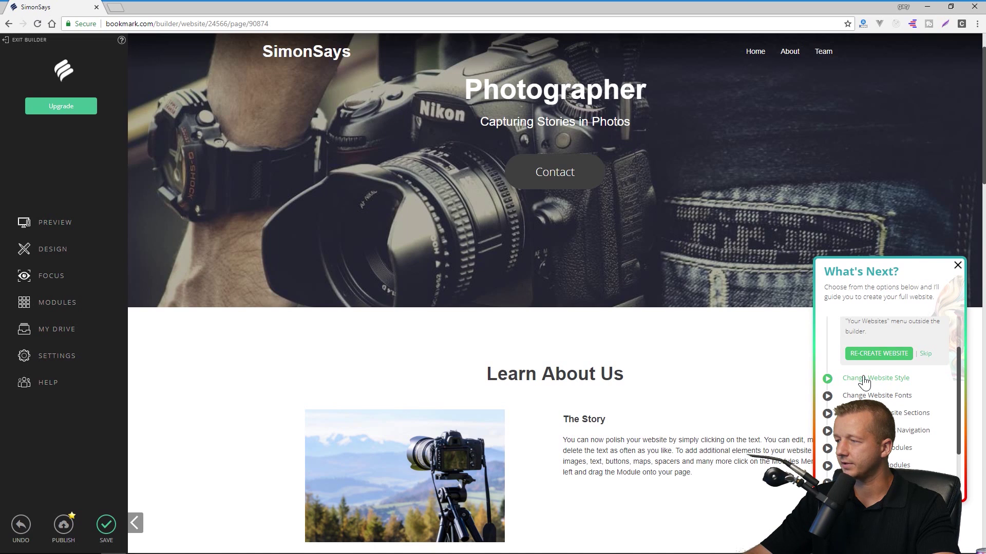
click(886, 381)
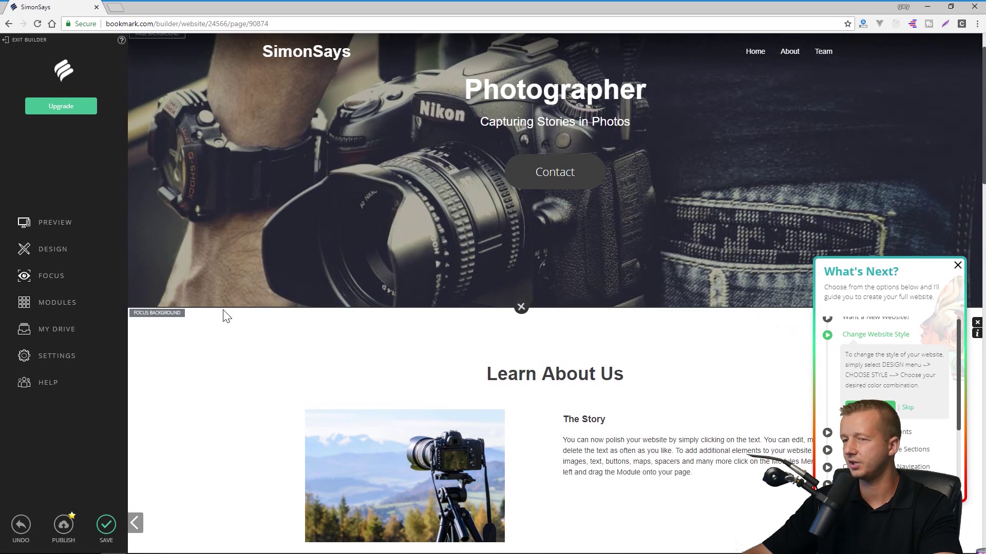
scroll(872, 416, down, 1)
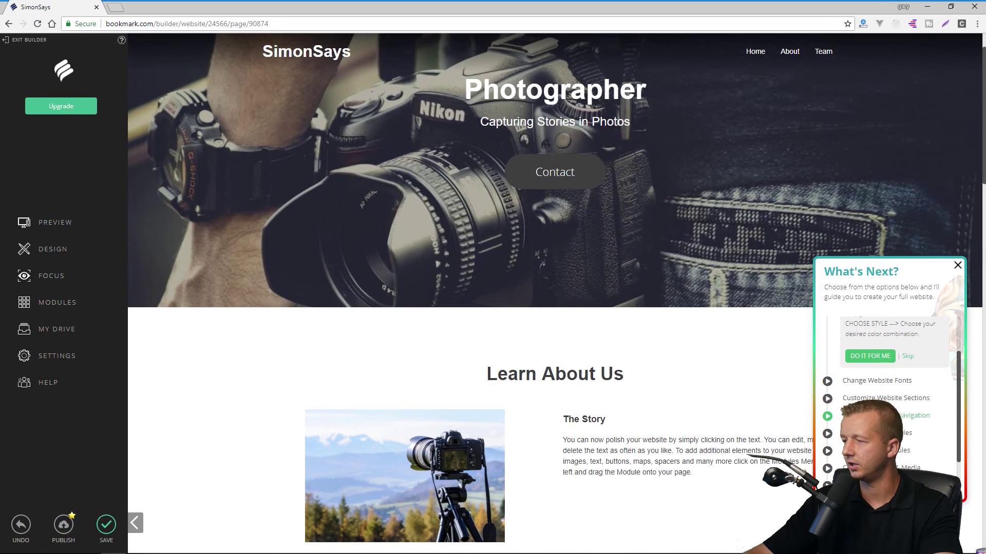
scroll(878, 380, down, 1)
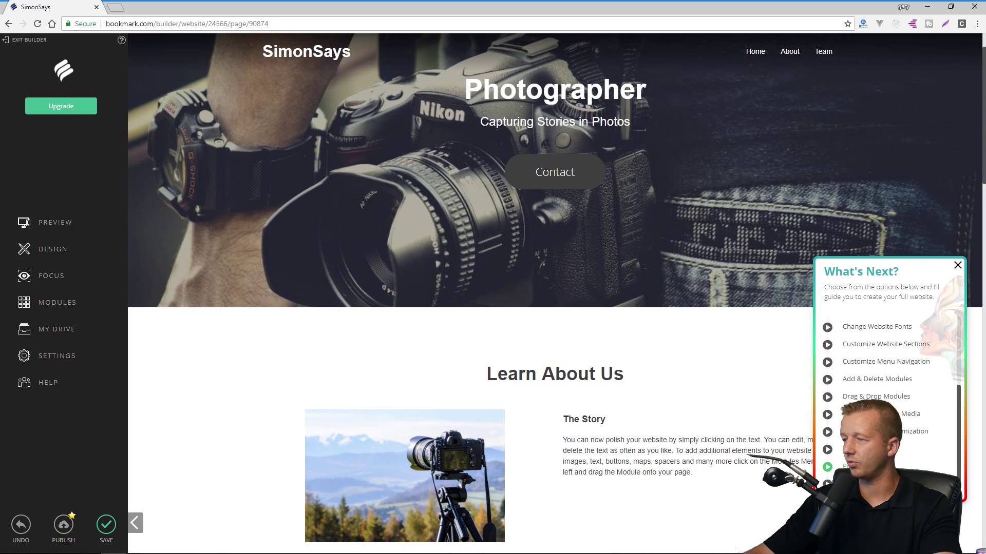
click(958, 267)
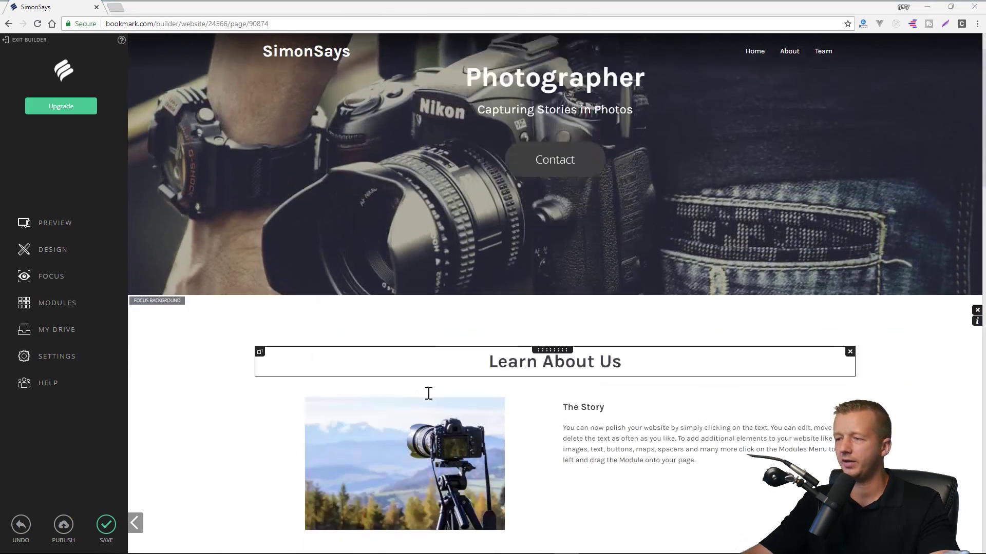
Edit the first team member's Name heading in the Team section
scroll(427, 394, down, 15)
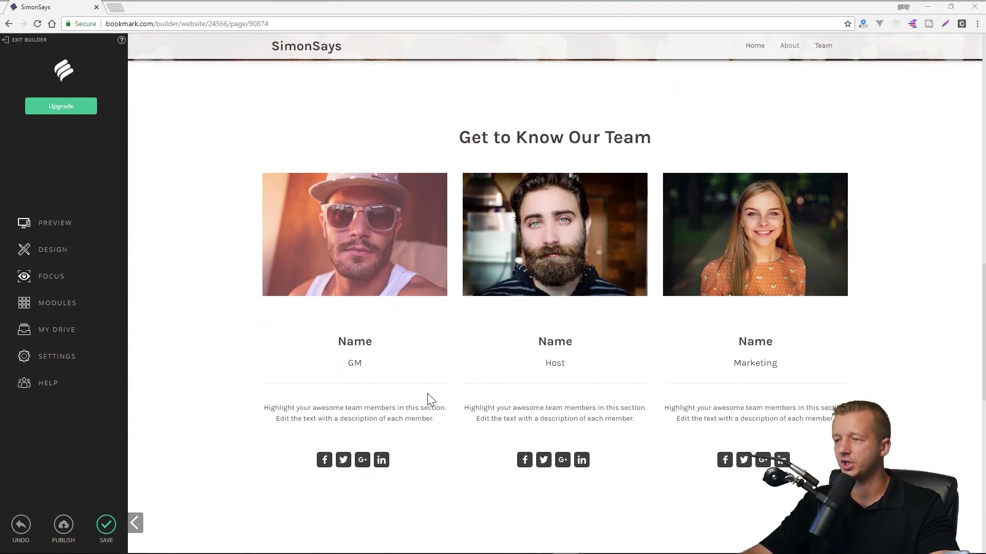
scroll(430, 400, down, 2)
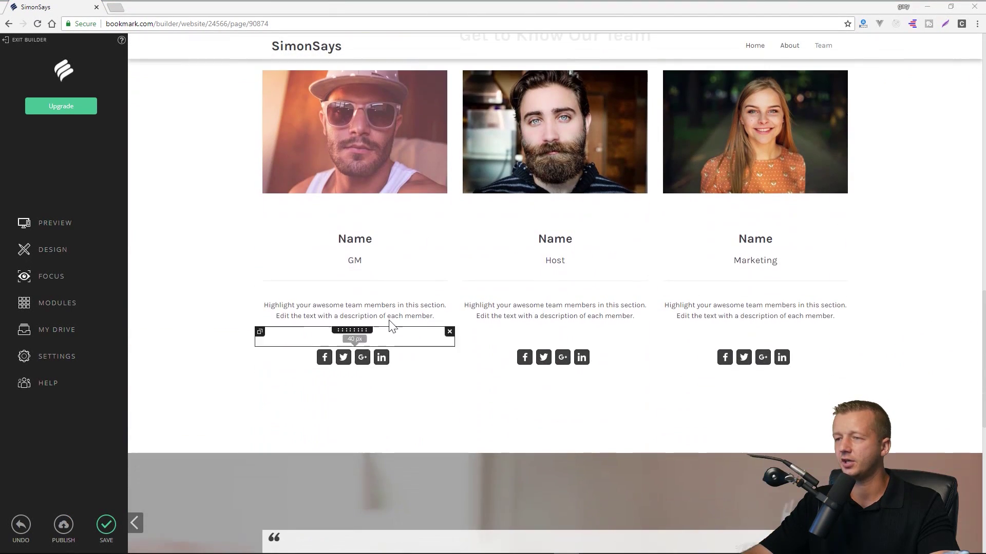
click(360, 241)
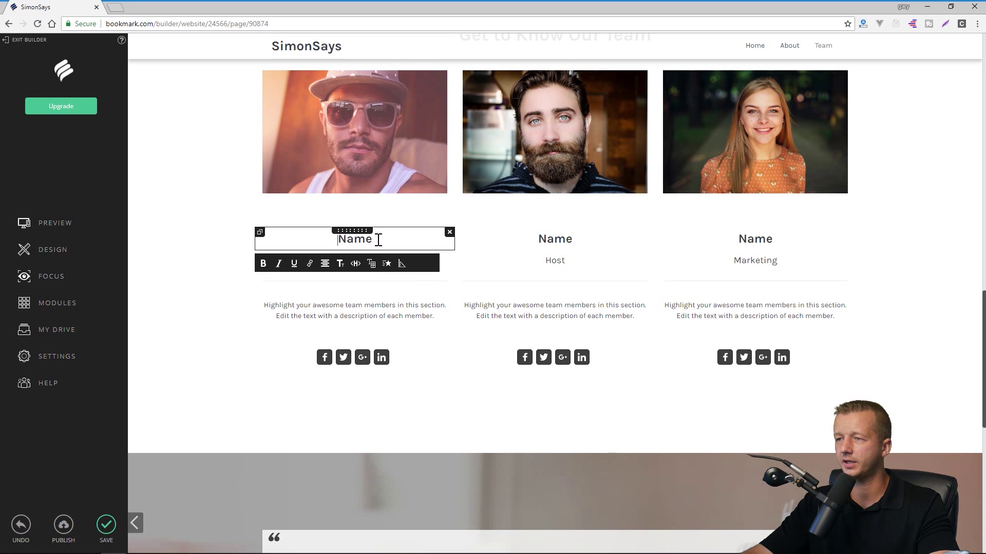
click(389, 292)
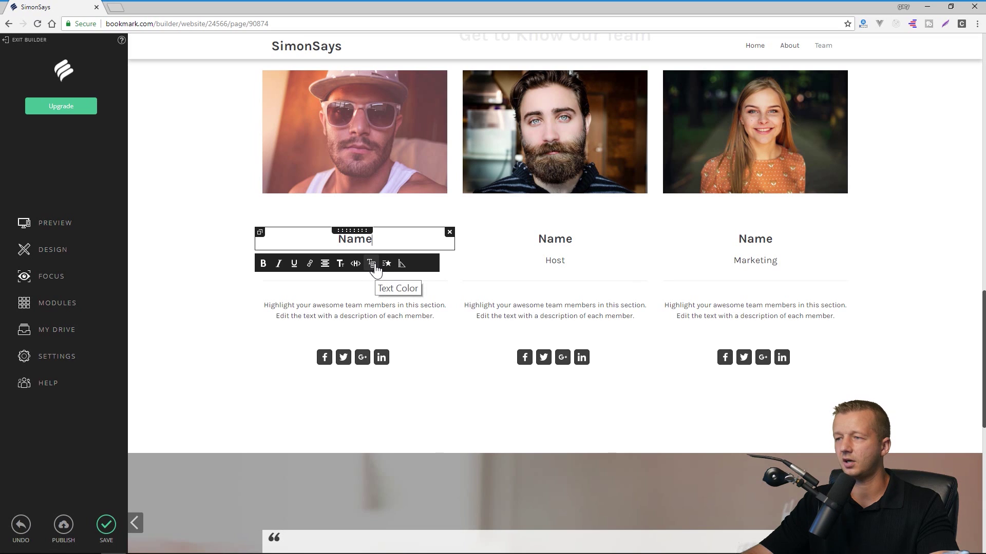
click(207, 185)
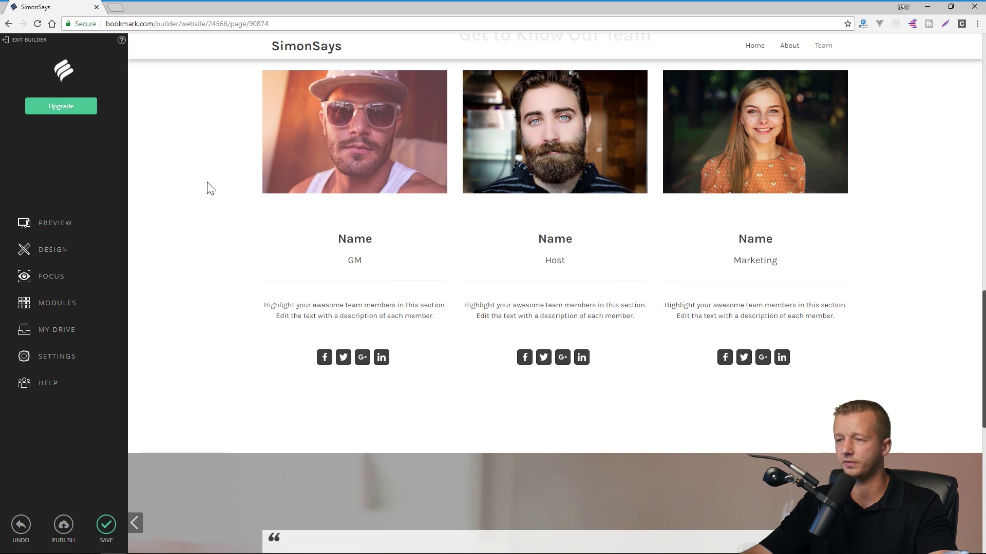
Inspect the first member's social network links settings, then close them
click(326, 360)
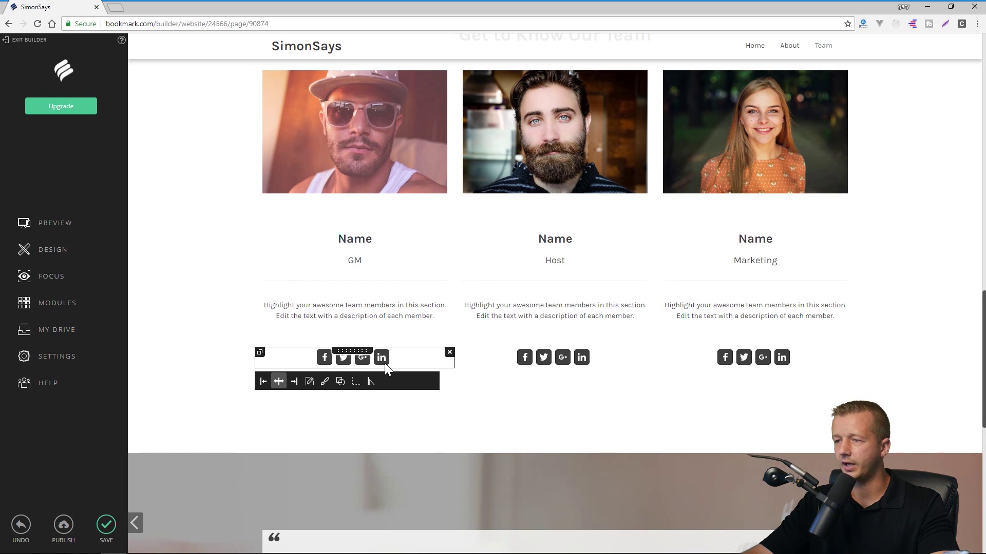
click(310, 383)
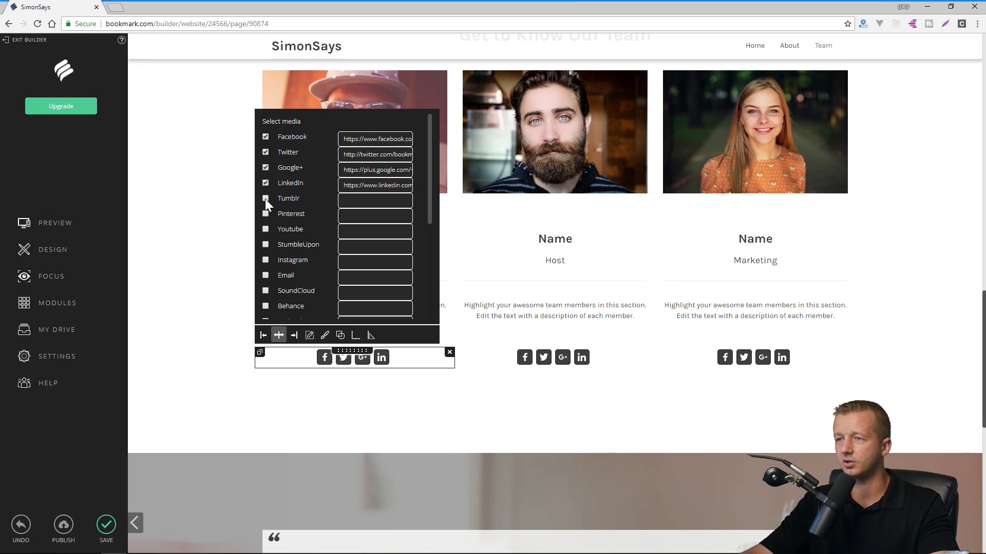
scroll(315, 271, down, 5)
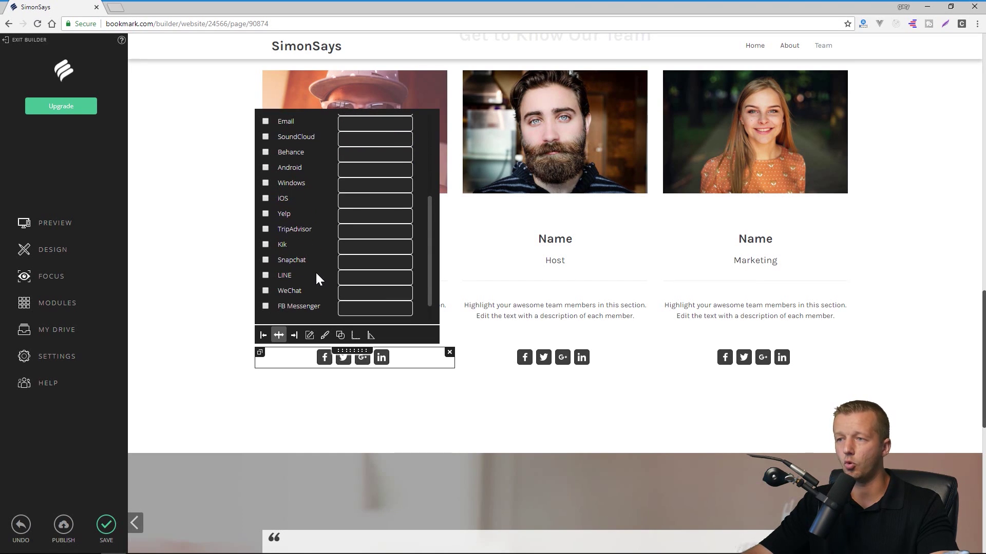
scroll(315, 271, up, 5)
click(215, 264)
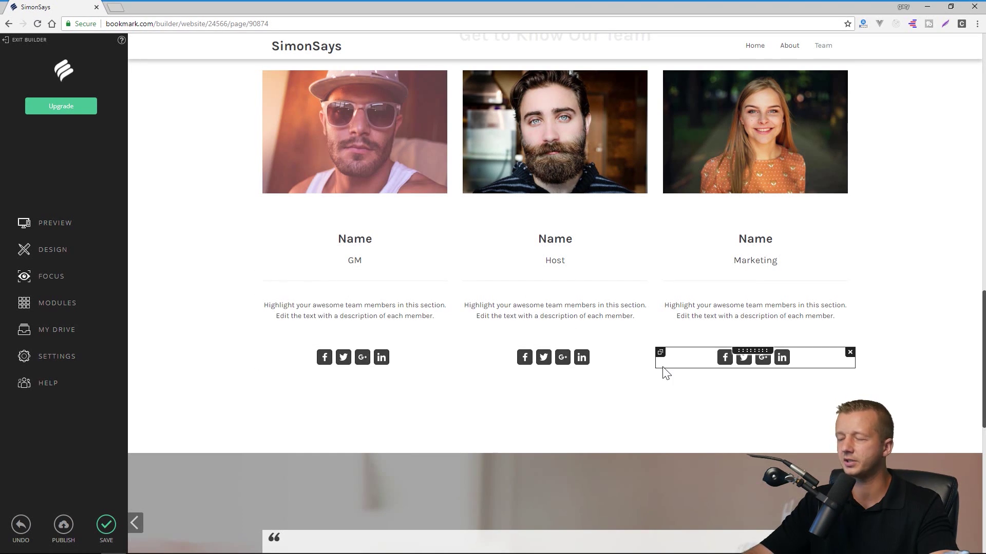
scroll(667, 384, down, 6)
scroll(668, 384, down, 3)
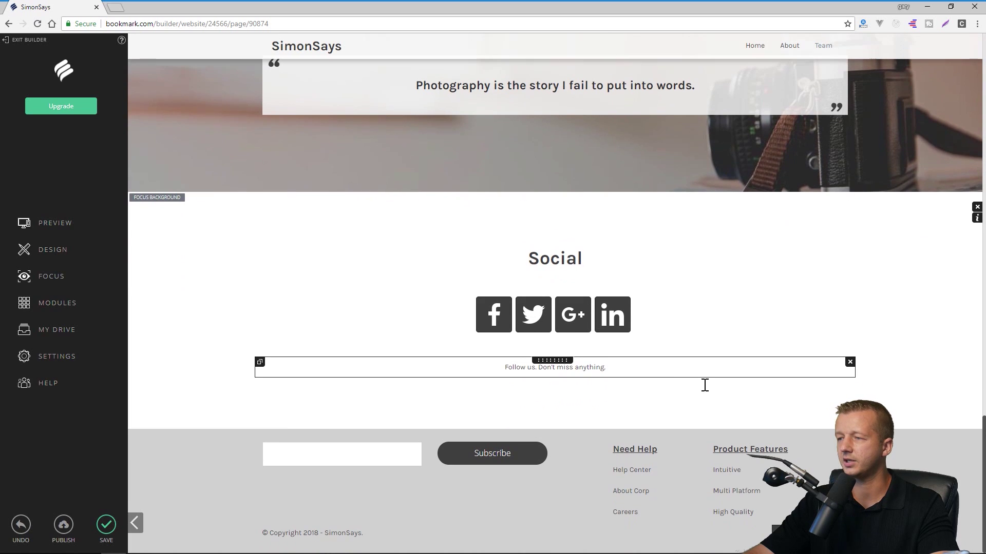
scroll(547, 405, up, 20)
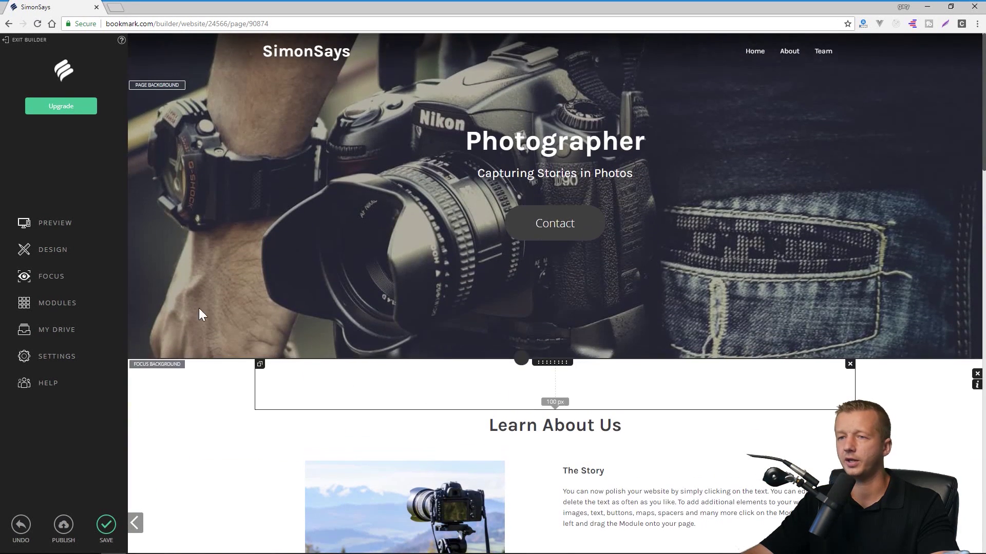
Browse the list of website styles in Design settings without choosing one
click(44, 251)
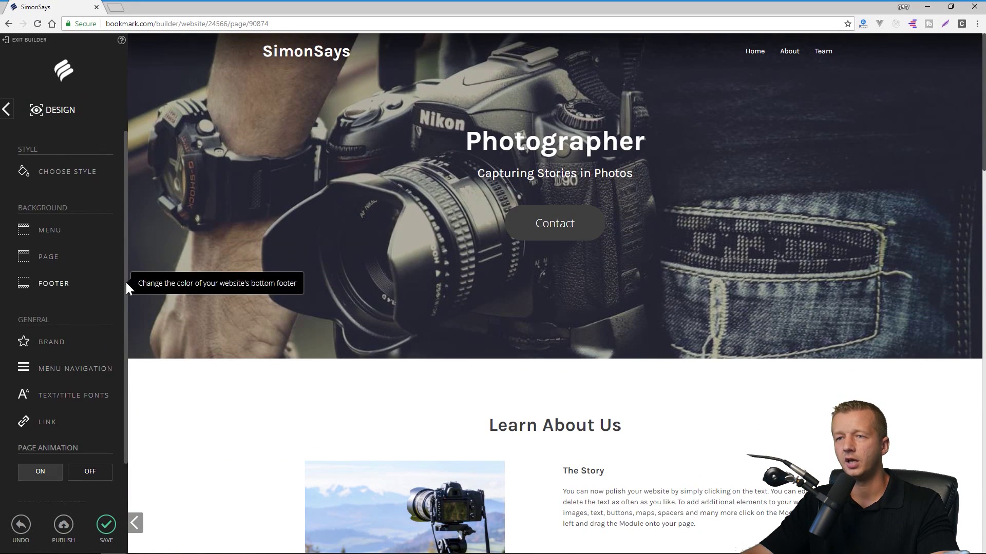
click(67, 172)
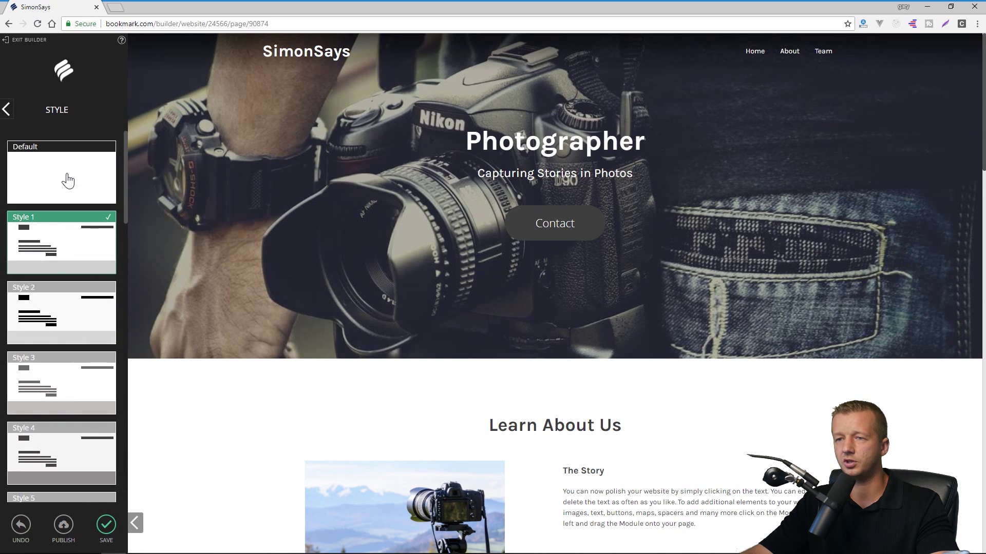
scroll(65, 201, down, 1)
click(7, 108)
Look over the menu background colour options, then scroll down to Parallax Headers
click(52, 234)
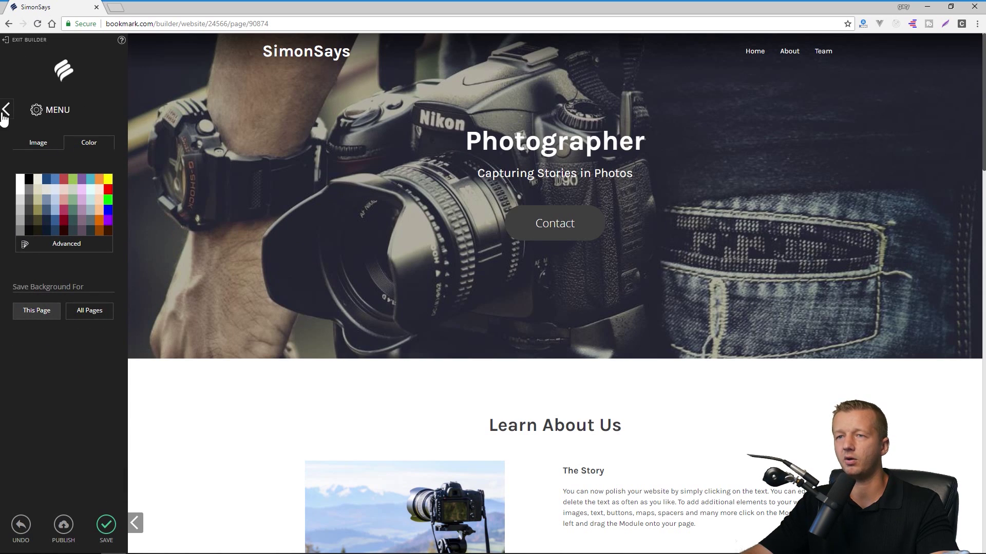
click(3, 116)
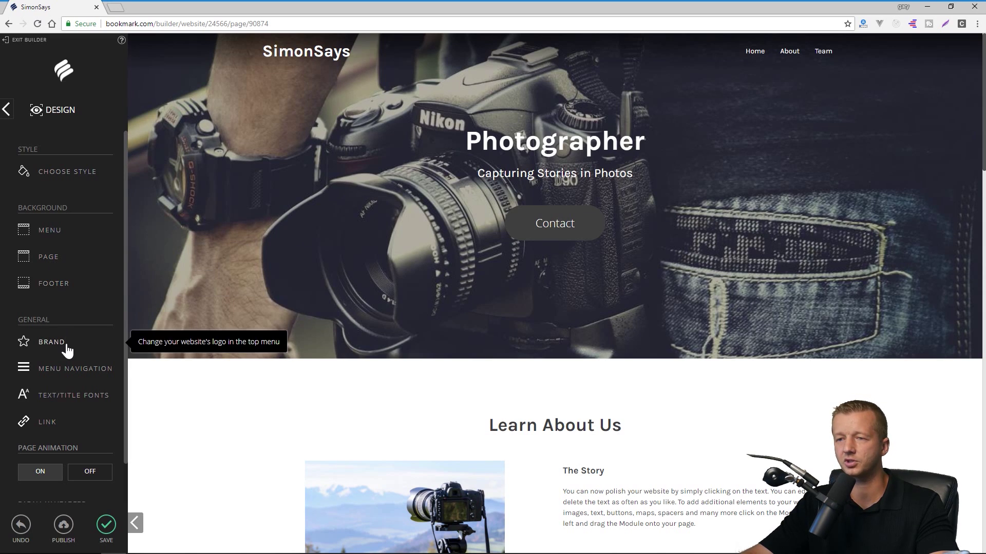
scroll(65, 360, down, 1)
scroll(64, 386, down, 2)
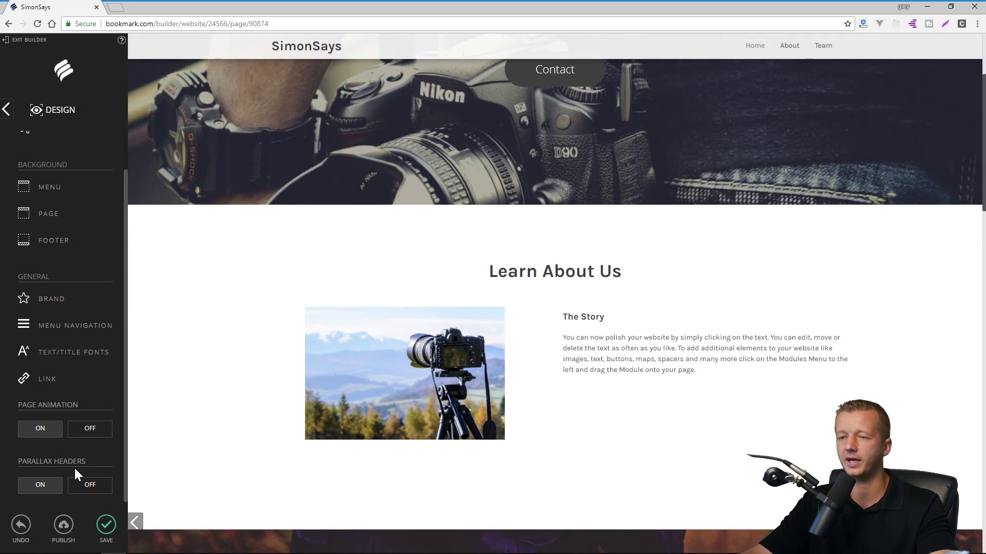
Review the page's Home, About and Team focus areas, then return to the main builder menu
click(7, 111)
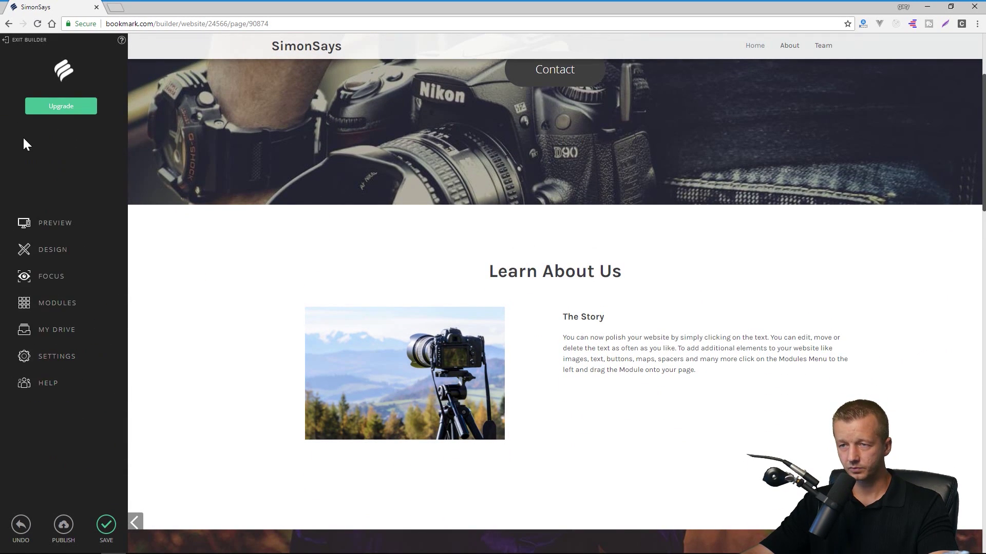
click(49, 283)
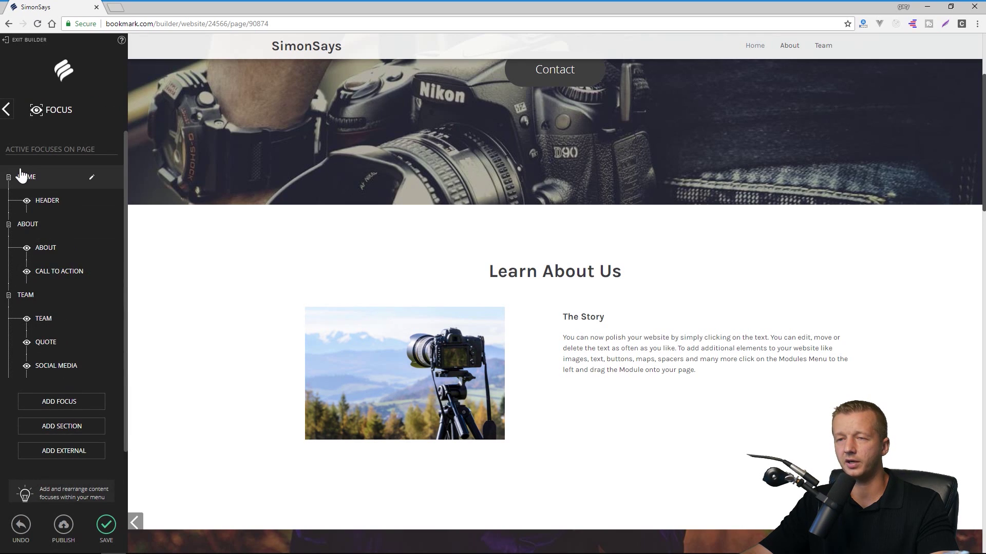
scroll(59, 360, down, 2)
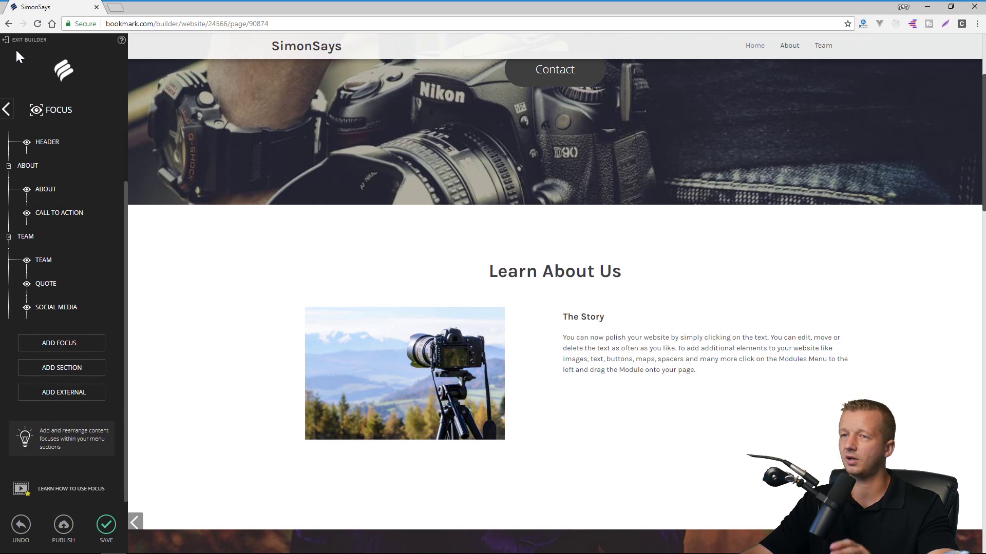
click(7, 109)
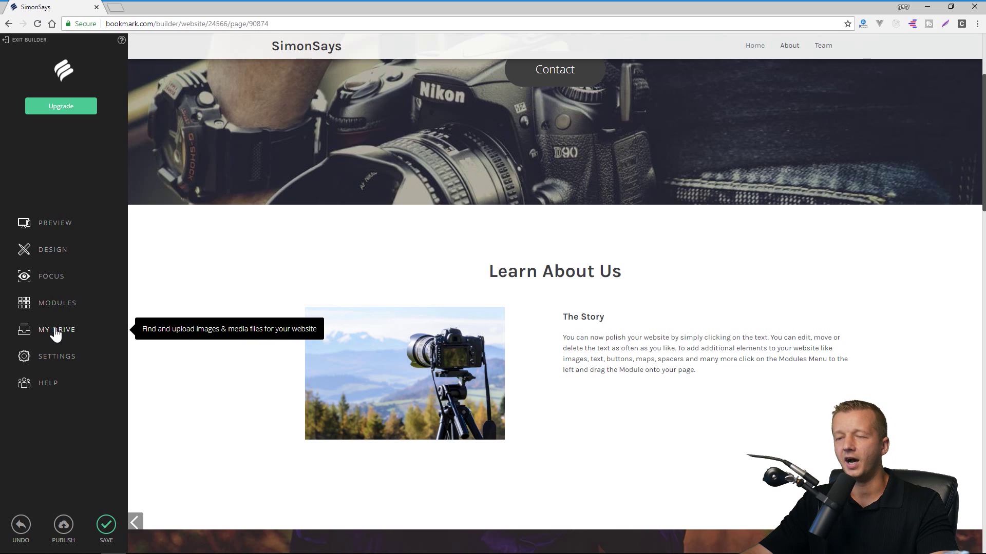
Drag the Map module from Modules into place below the team members section
click(55, 303)
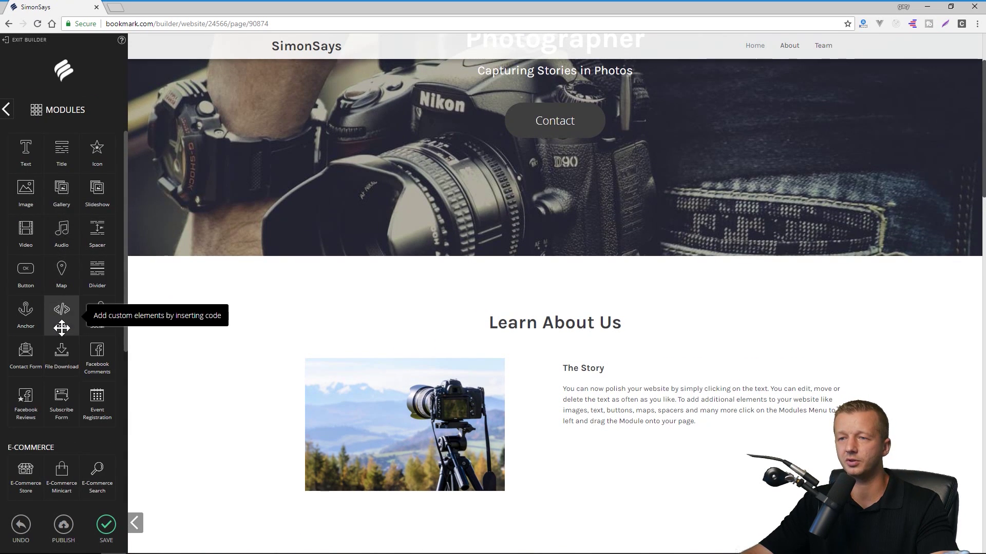
scroll(269, 404, down, 15)
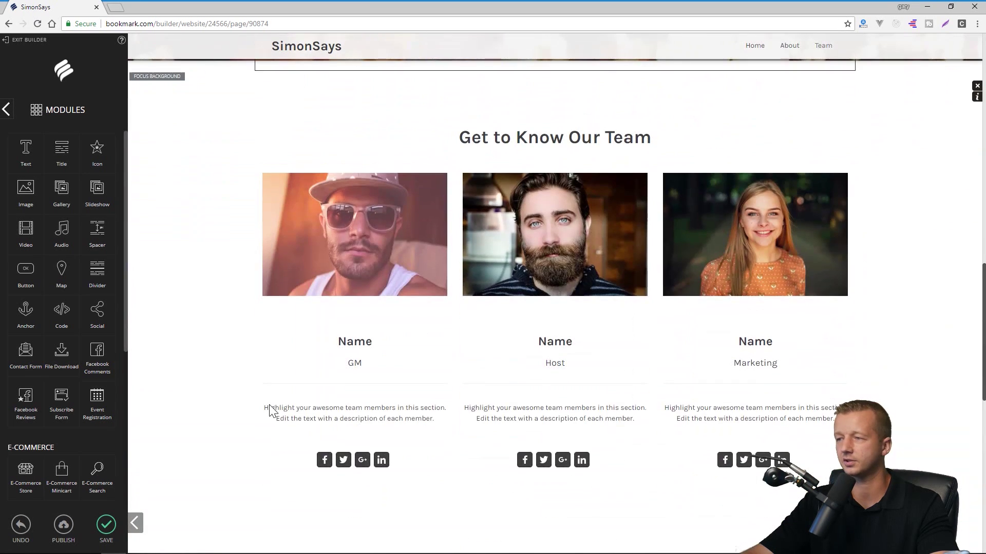
scroll(269, 406, down, 10)
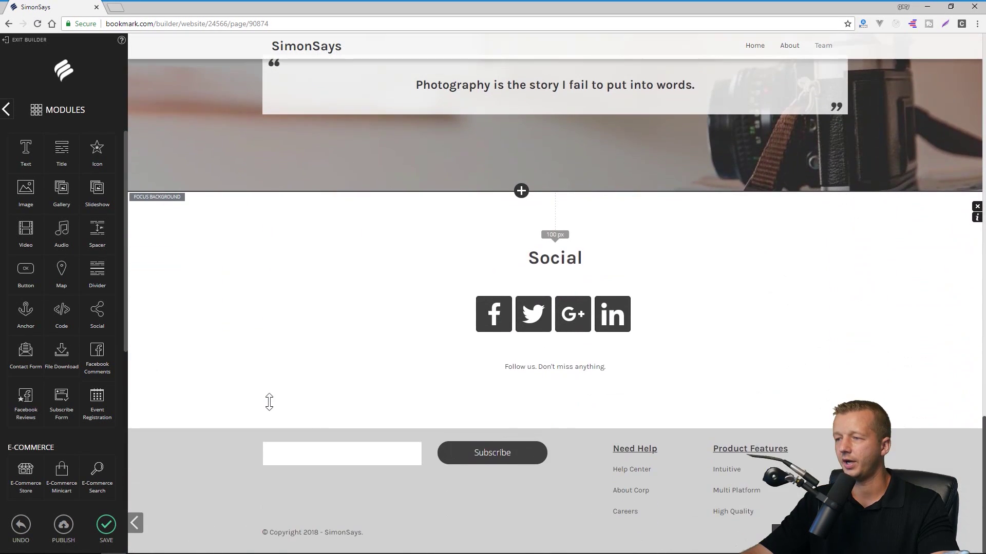
scroll(269, 402, up, 7)
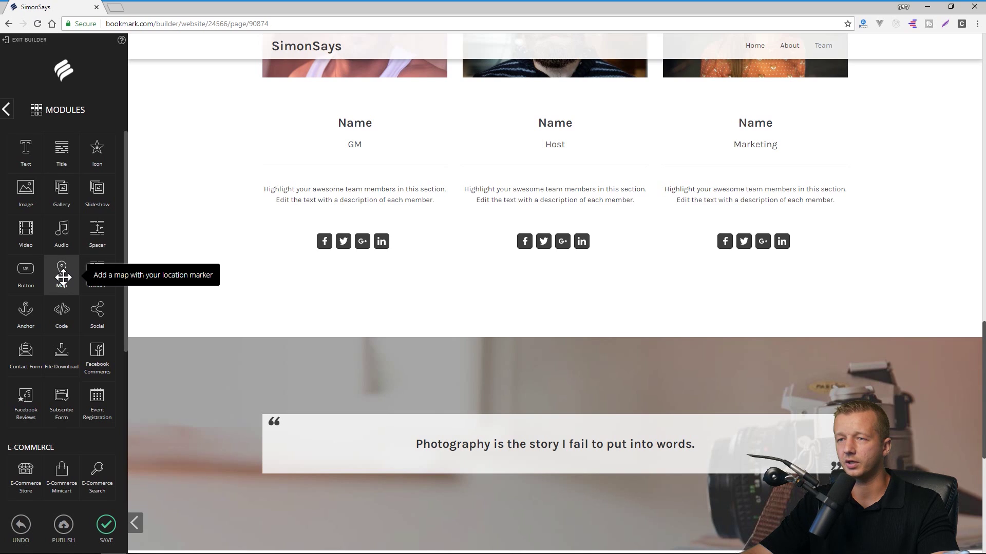
drag(62, 268, 235, 324)
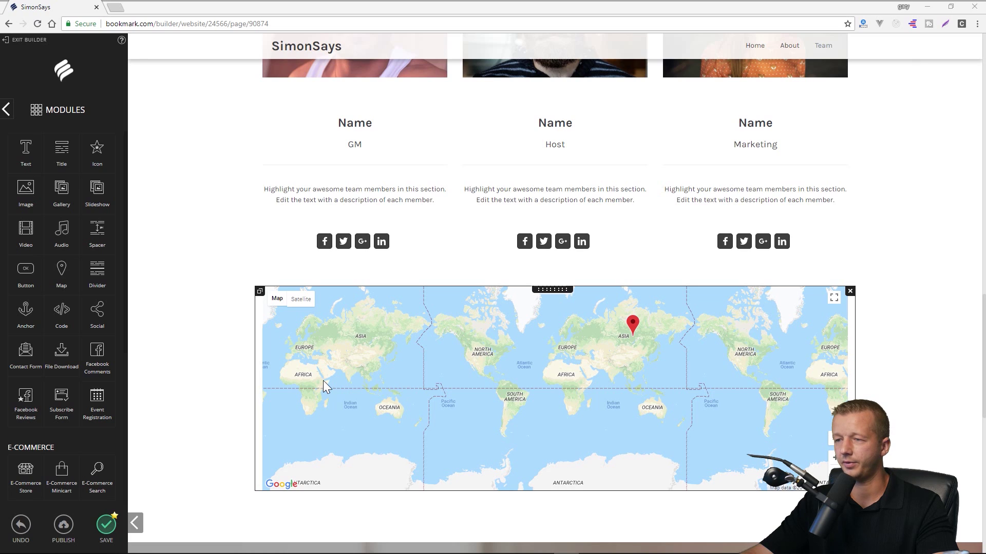
Check the new map's pin Search Location box, then close it and deselect the map
click(322, 380)
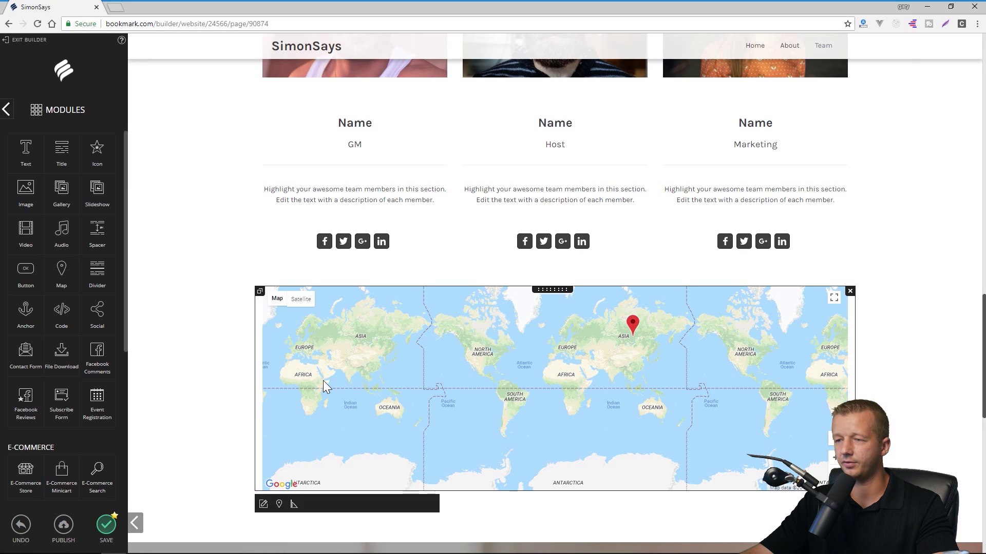
click(279, 505)
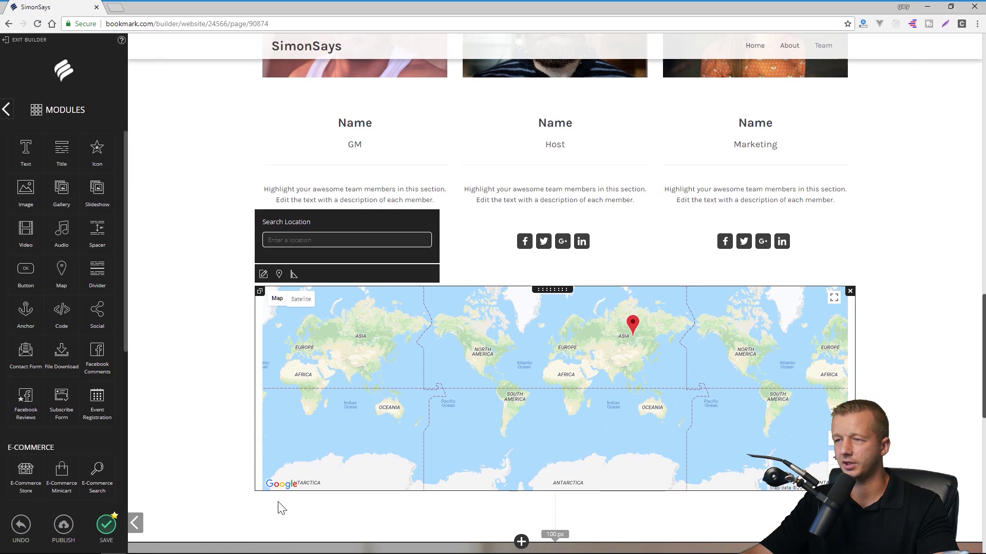
click(233, 330)
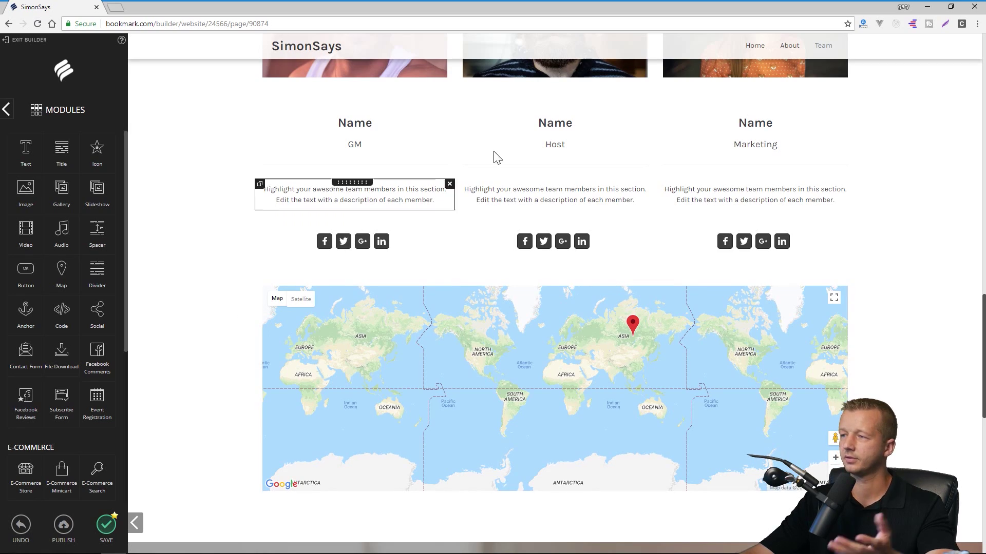
scroll(728, 213, up, 10)
scroll(727, 212, up, 10)
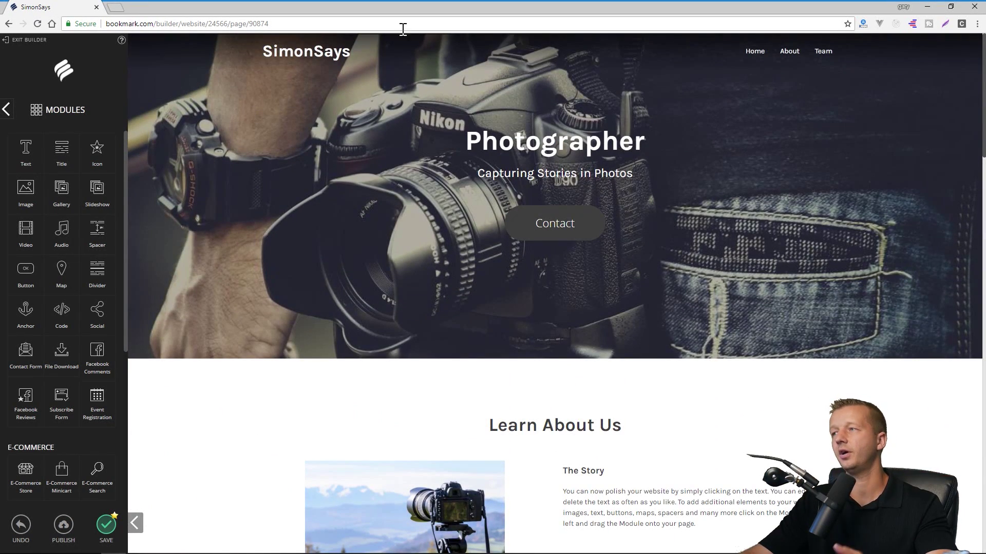
Close the Modules list and save the SimonSays page with its new map
click(5, 110)
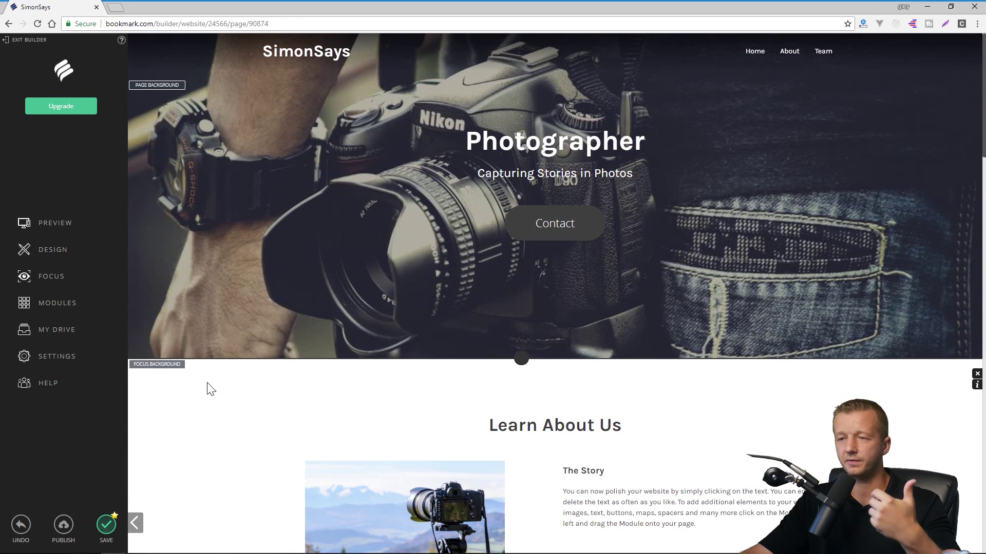
click(107, 525)
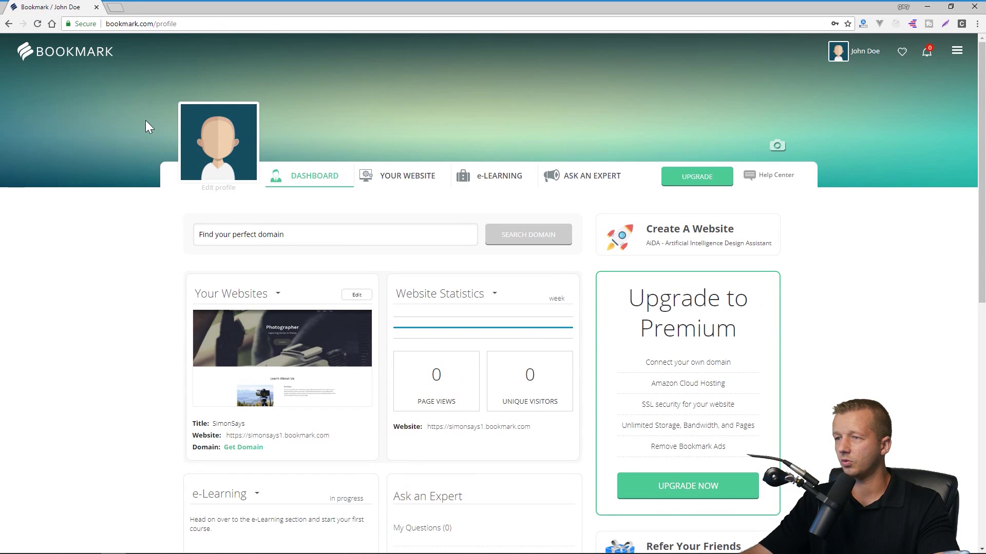
scroll(903, 154, down, 2)
click(406, 194)
click(403, 208)
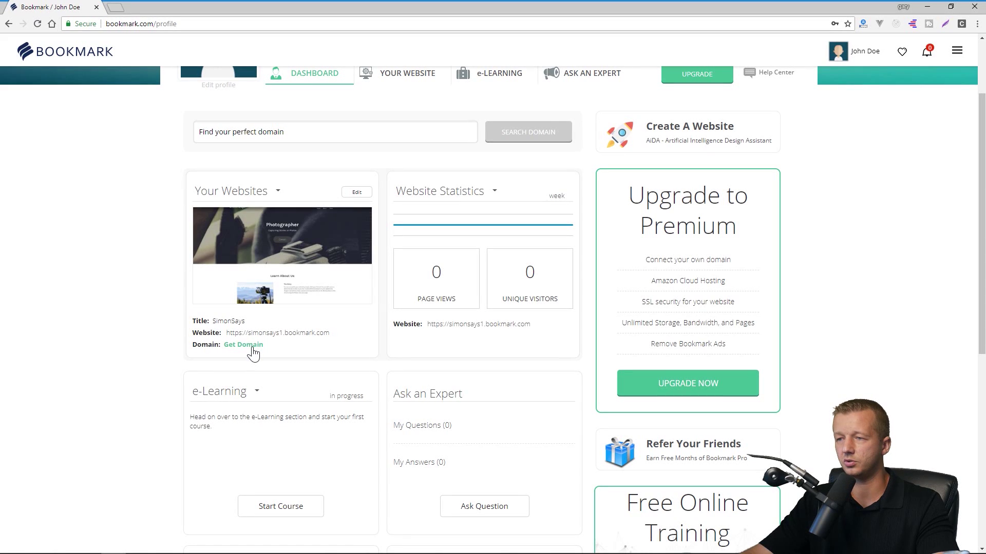
scroll(89, 349, up, 2)
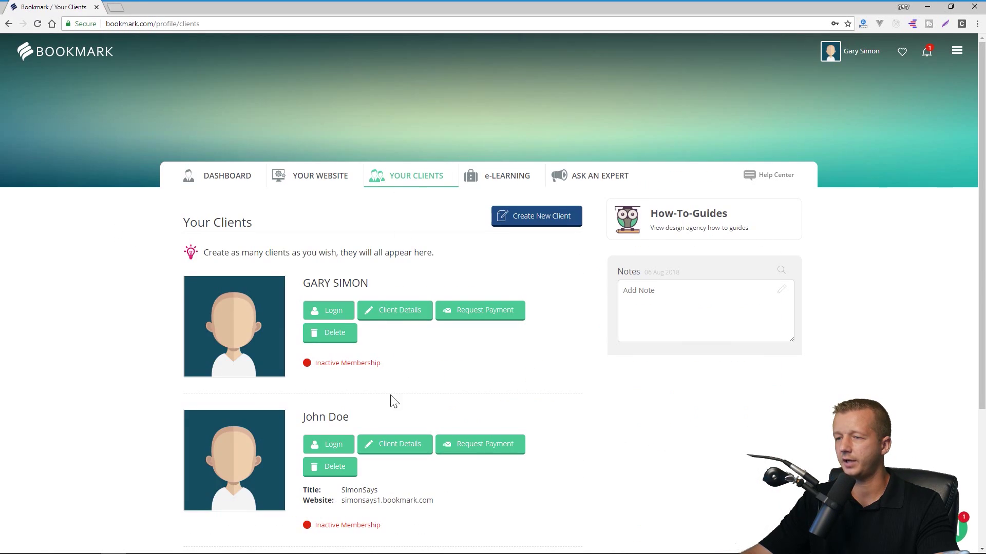
Show Your Clients, listing the SimonSays site at simonsays1.bookmark.com with inactive membership
scroll(389, 401, down, 1)
click(219, 132)
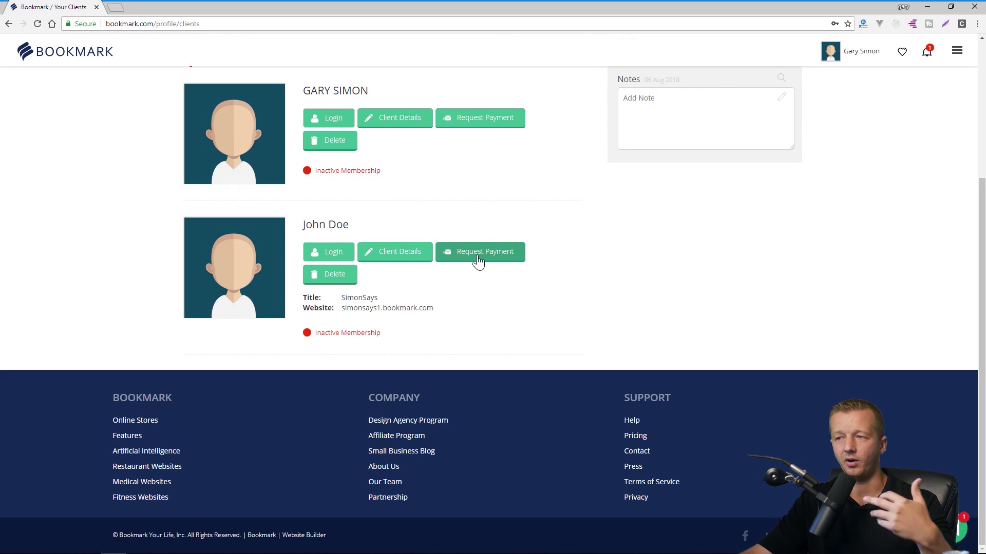
scroll(578, 302, up, 3)
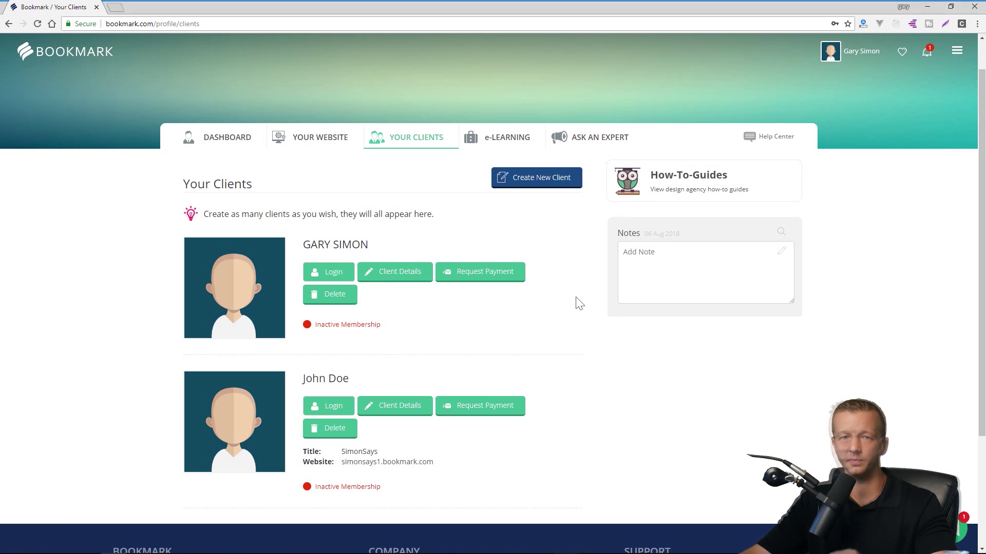
Browse the free e-Learning courses such as Facebook Marketing and Getting to Know Photoshop
click(494, 143)
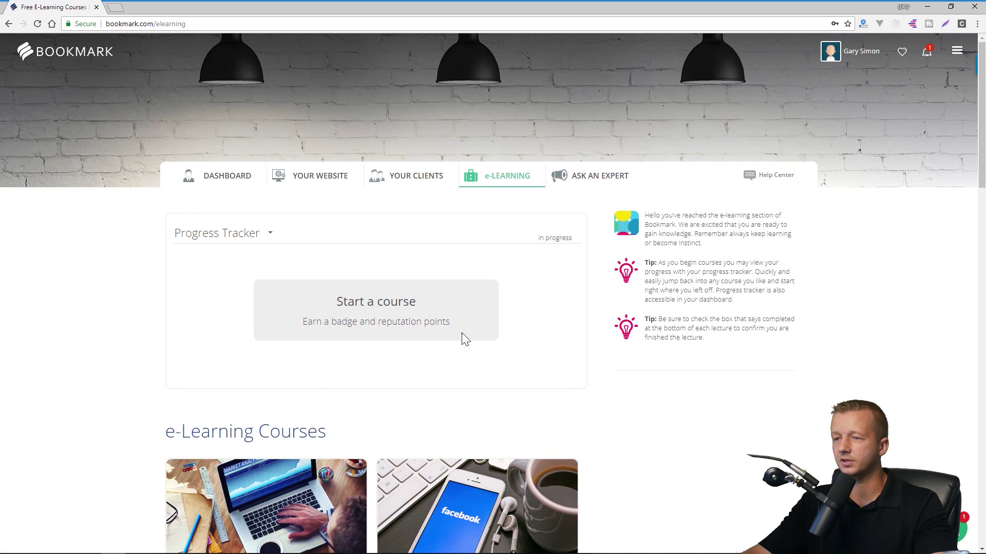
scroll(732, 376, down, 3)
scroll(493, 345, down, 7)
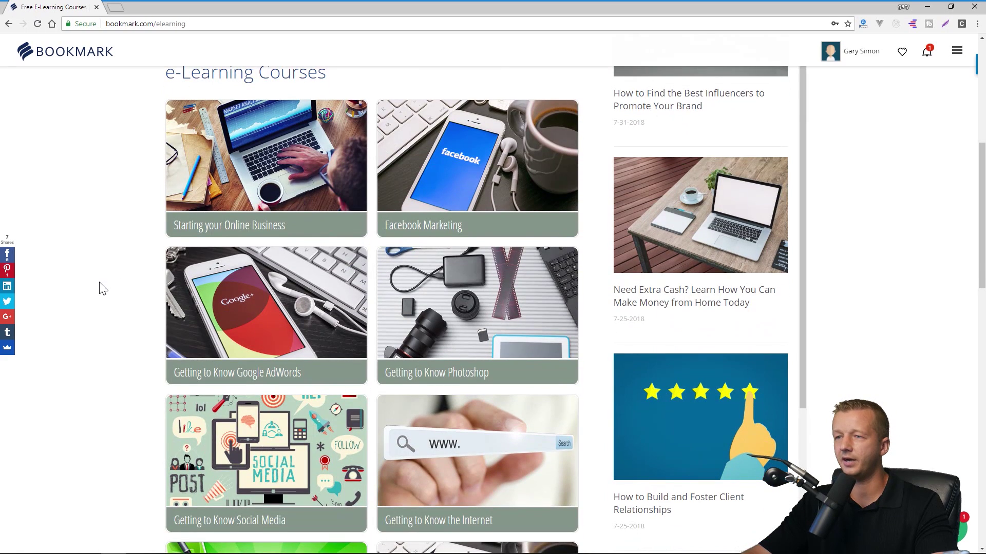
scroll(102, 289, down, 1)
scroll(101, 289, up, 1)
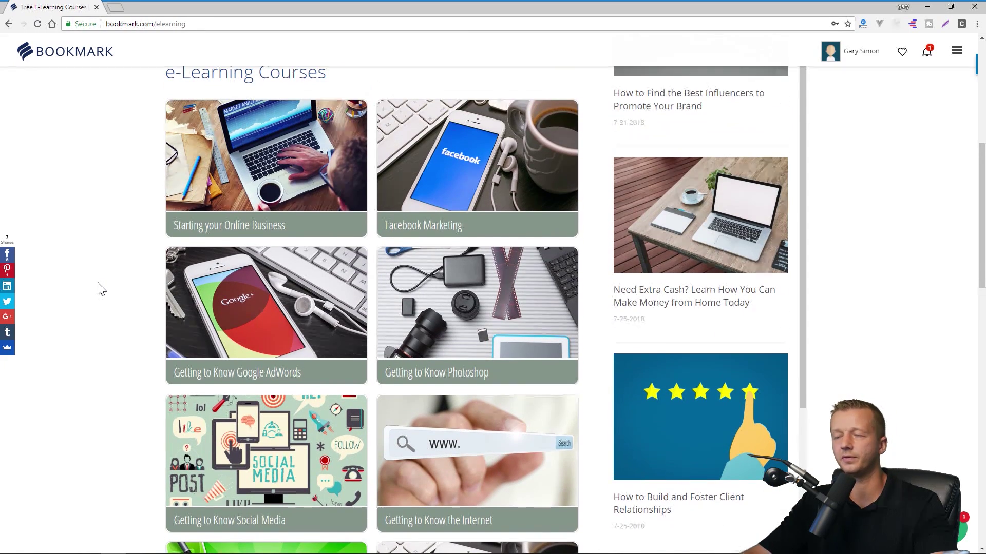
scroll(101, 289, up, 1)
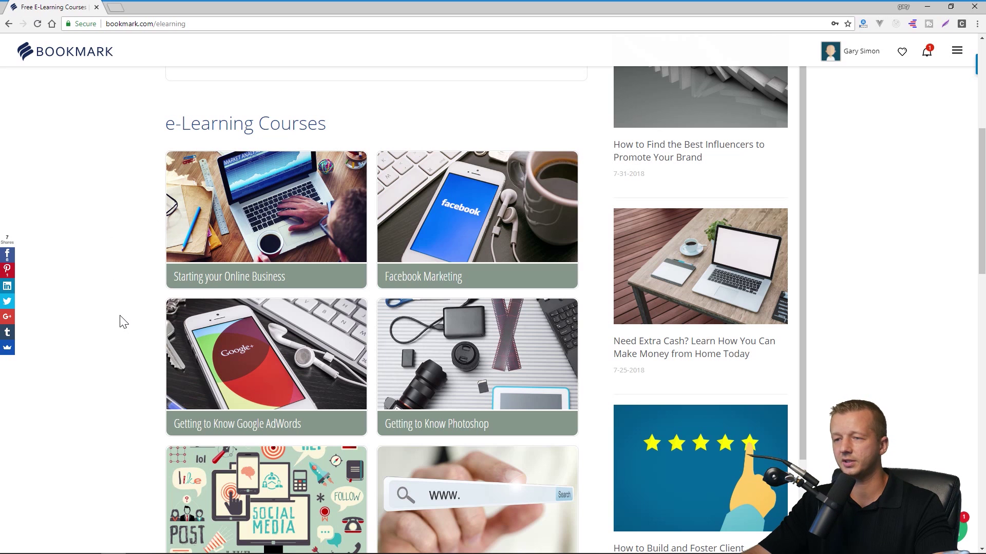
scroll(123, 322, down, 1)
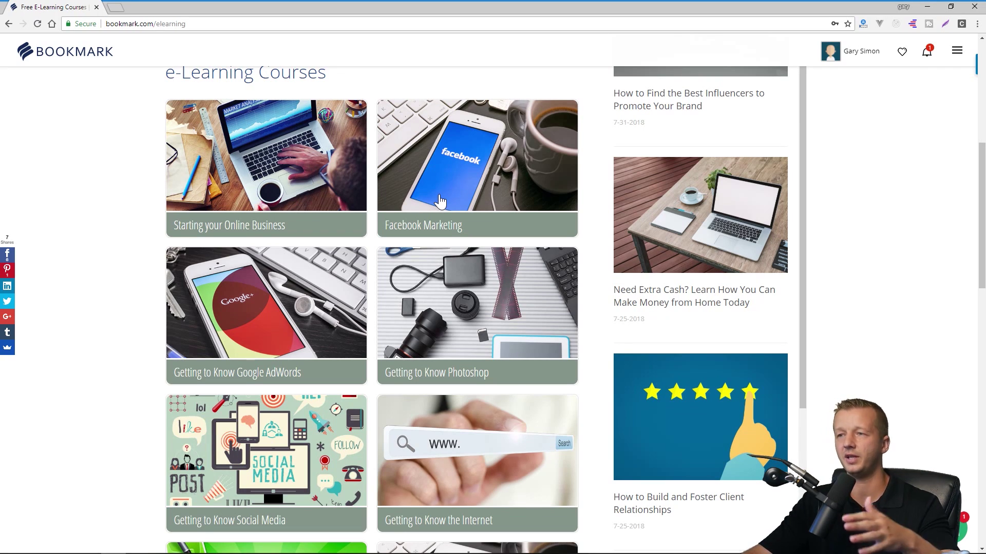
scroll(307, 222, down, 3)
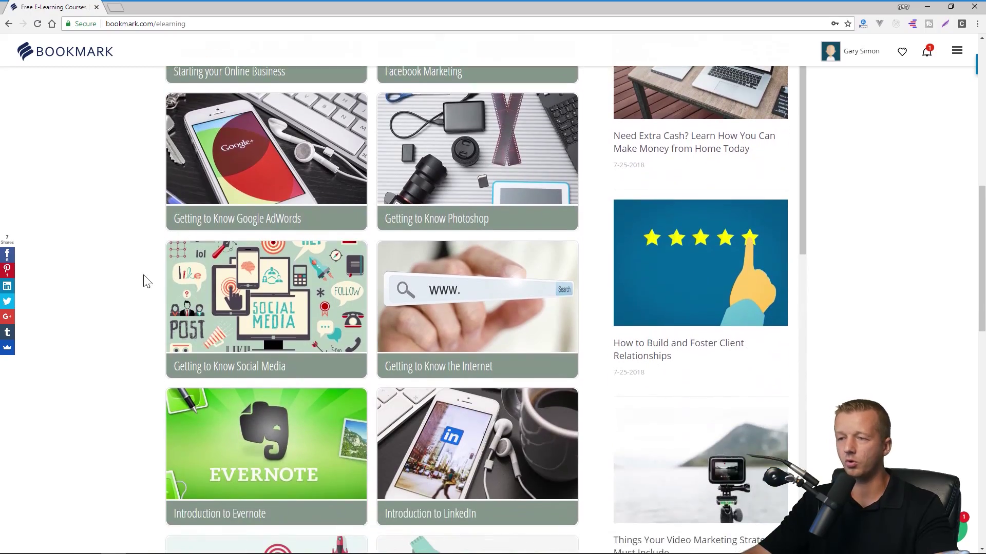
scroll(146, 281, down, 10)
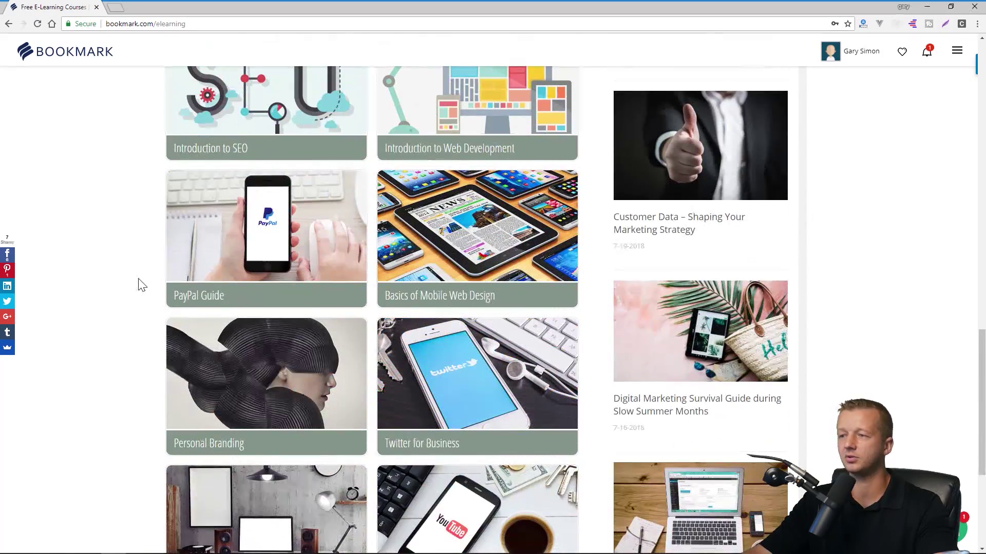
scroll(142, 285, down, 5)
scroll(142, 286, up, 20)
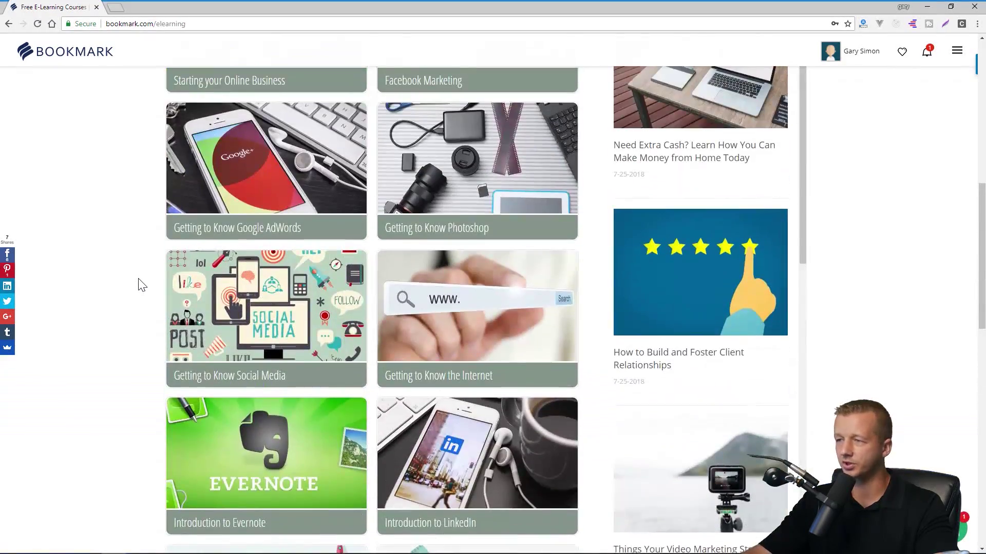